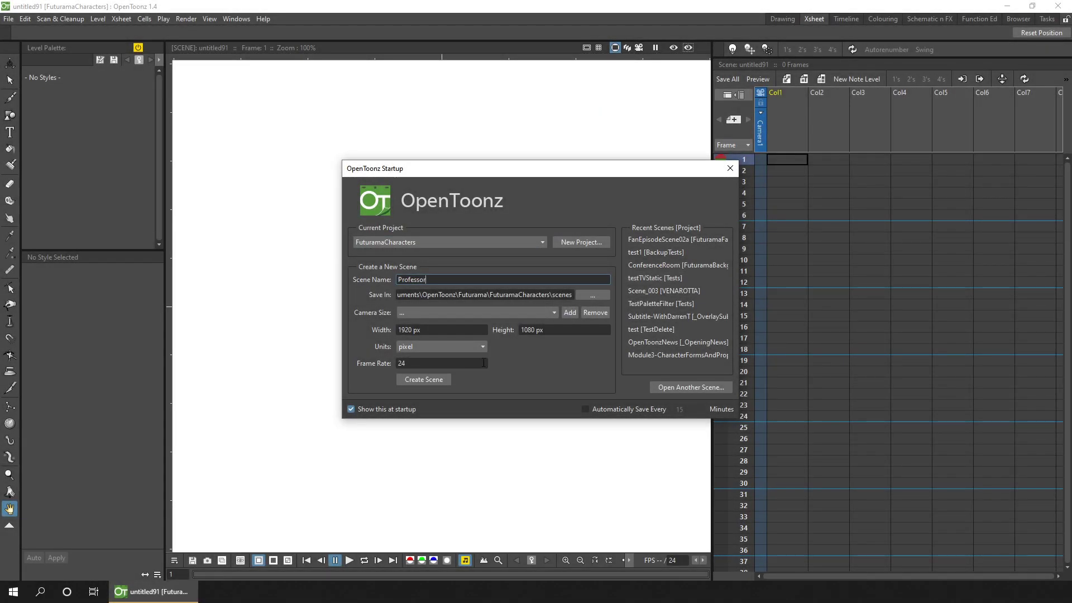
# - Create the Professor scene and add a new raster level named Professor 1
pyautogui.click(440, 381)
pyautogui.click(804, 79)
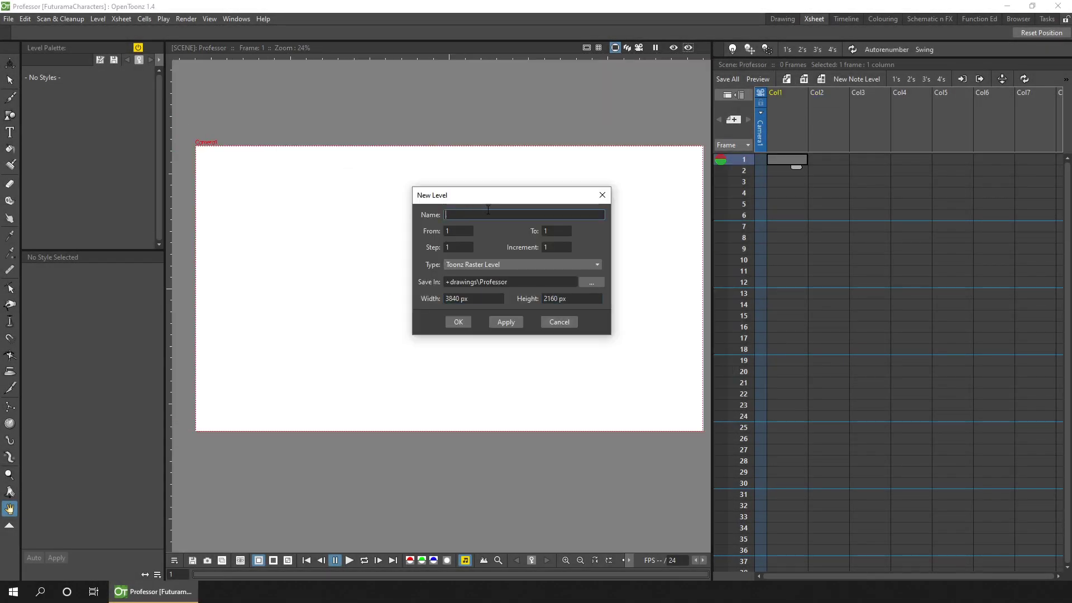
pyautogui.press('Return')
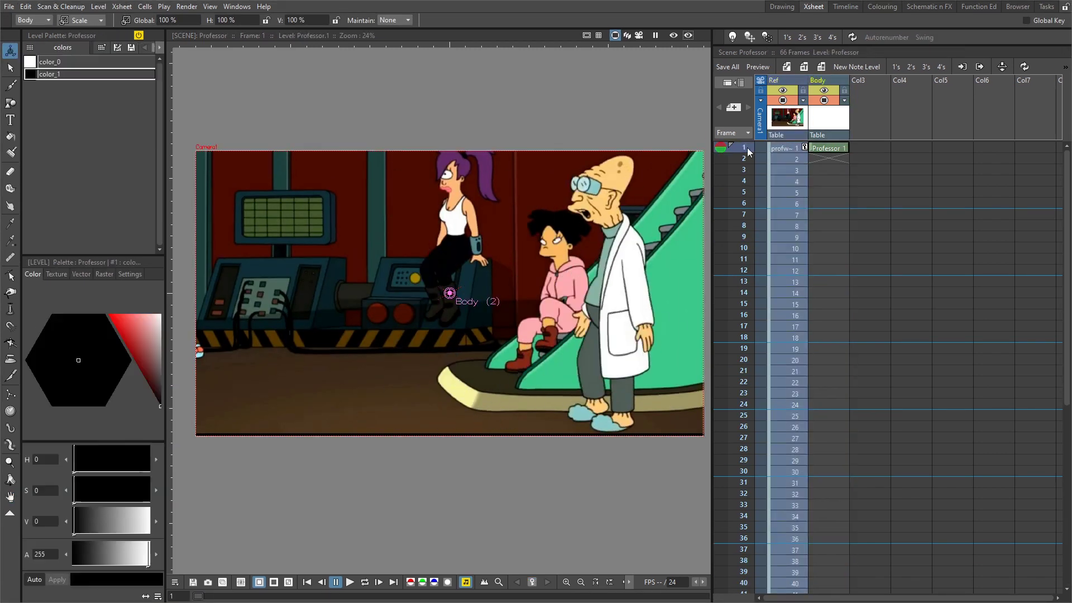
# - Go to frame 21 and adjust the reference column's opacity for tracing the lab coat
pyautogui.moveTo(747, 147); pyautogui.dragTo(744, 371)
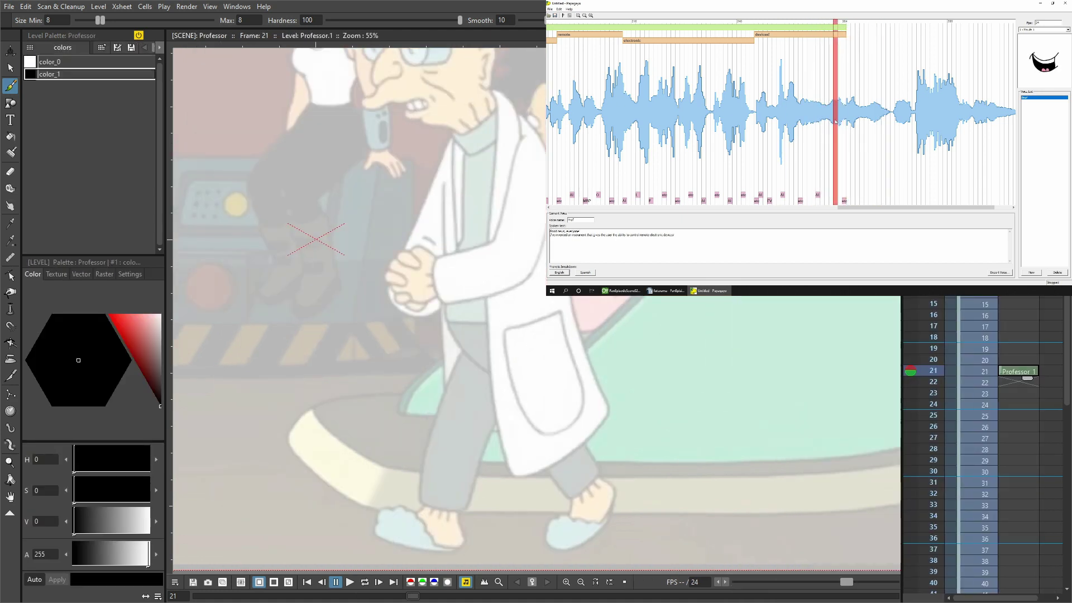
pyautogui.scroll(2, 481, 73)
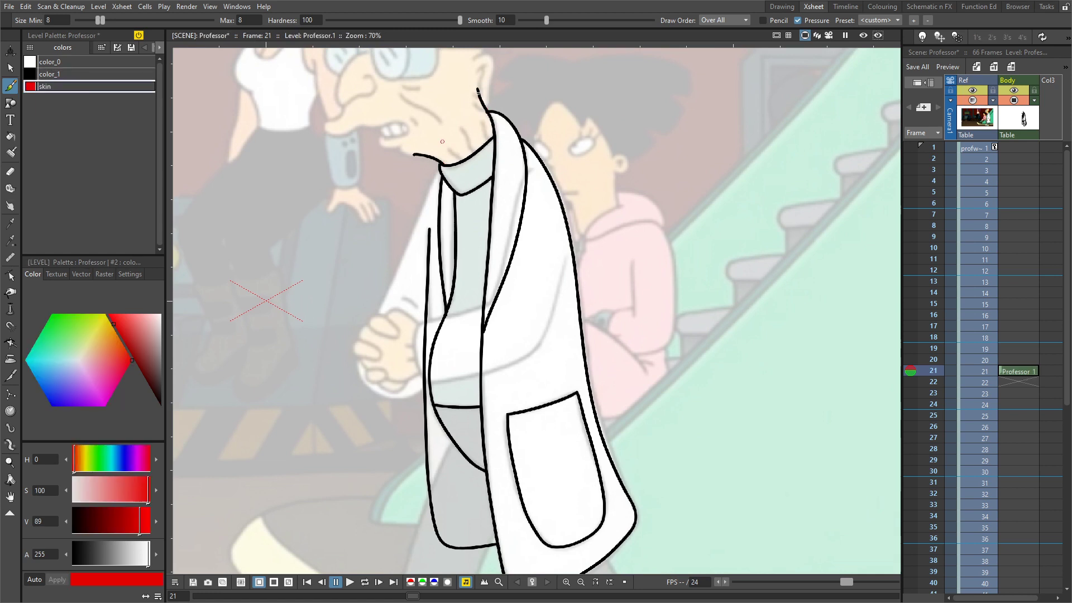
pyautogui.click(993, 100)
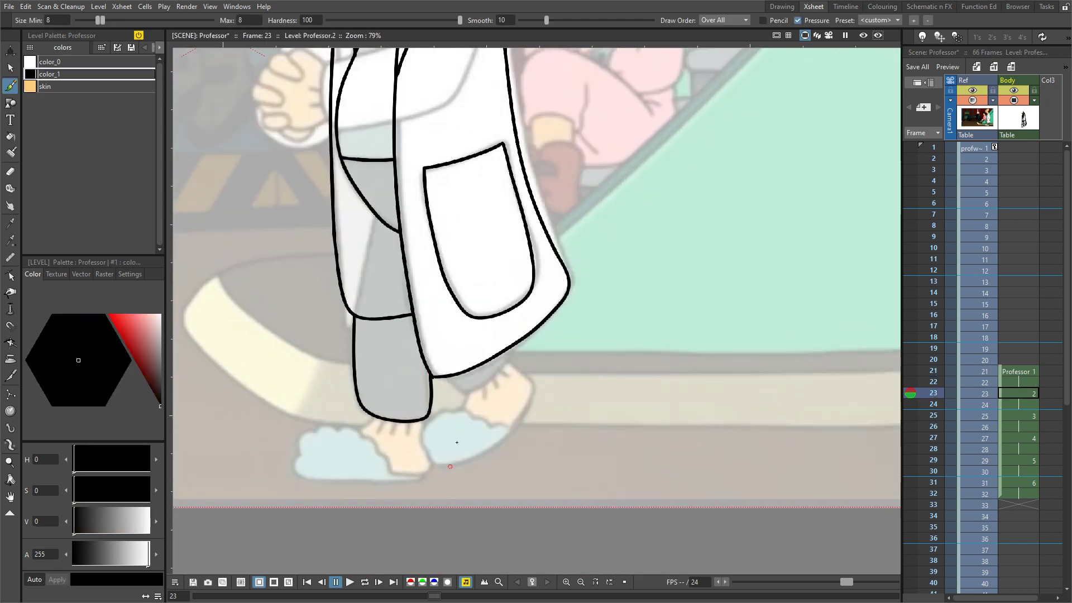
# - Draw the leg outlines on the frame-27 walk drawing, using Eraser and Brush
pyautogui.press('.')
pyautogui.press('.')
pyautogui.press('.')
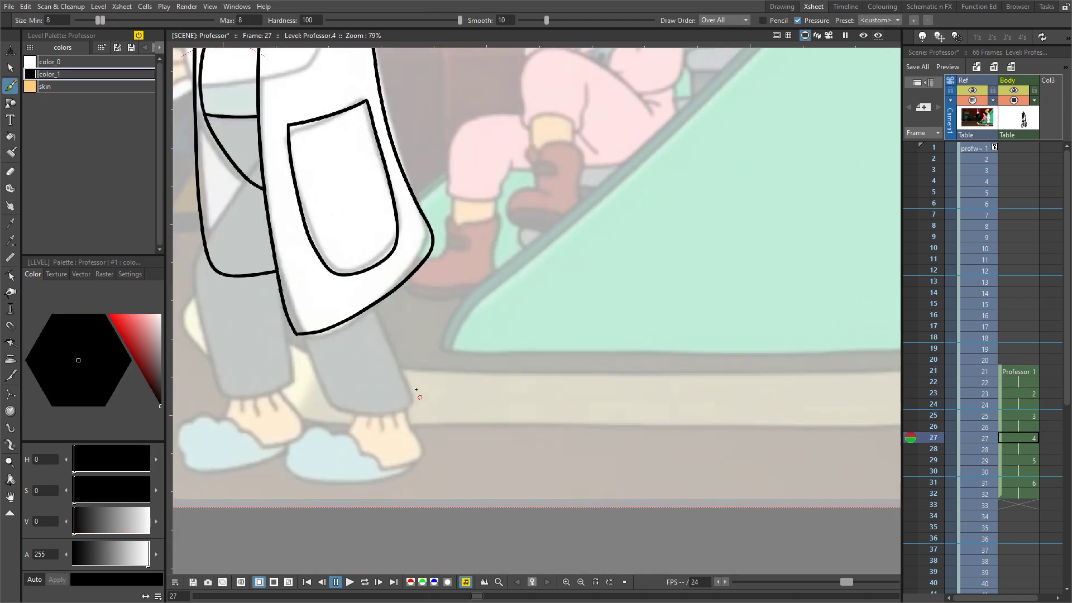
pyautogui.press(',')
pyautogui.press(',')
pyautogui.press(',')
pyautogui.press('e')
pyautogui.scroll(2, 585, 343)
pyautogui.press('.')
pyautogui.press('b')
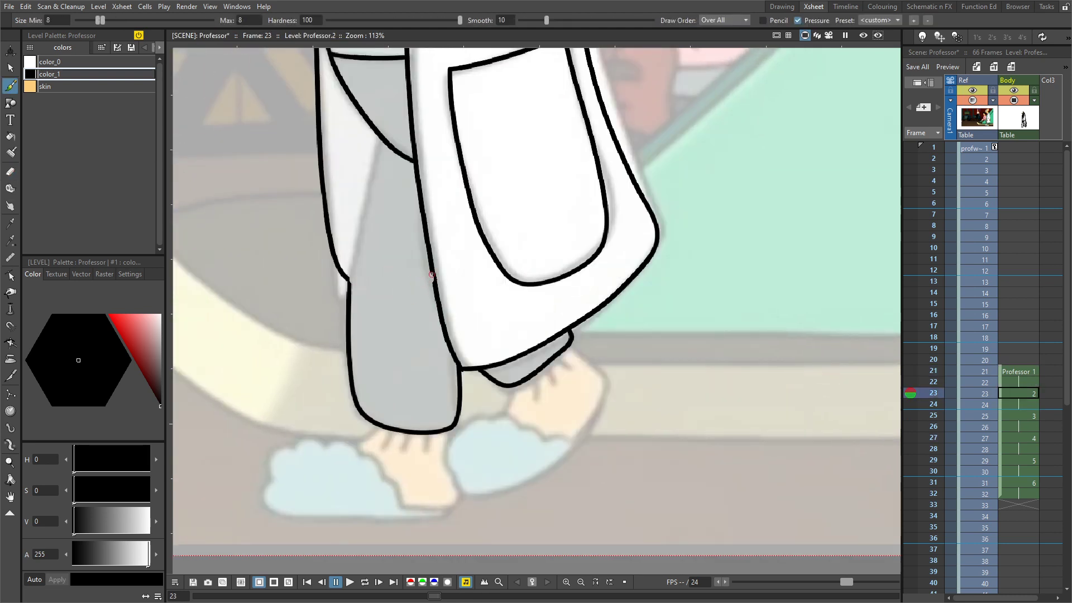
pyautogui.press('.')
pyautogui.press('.')
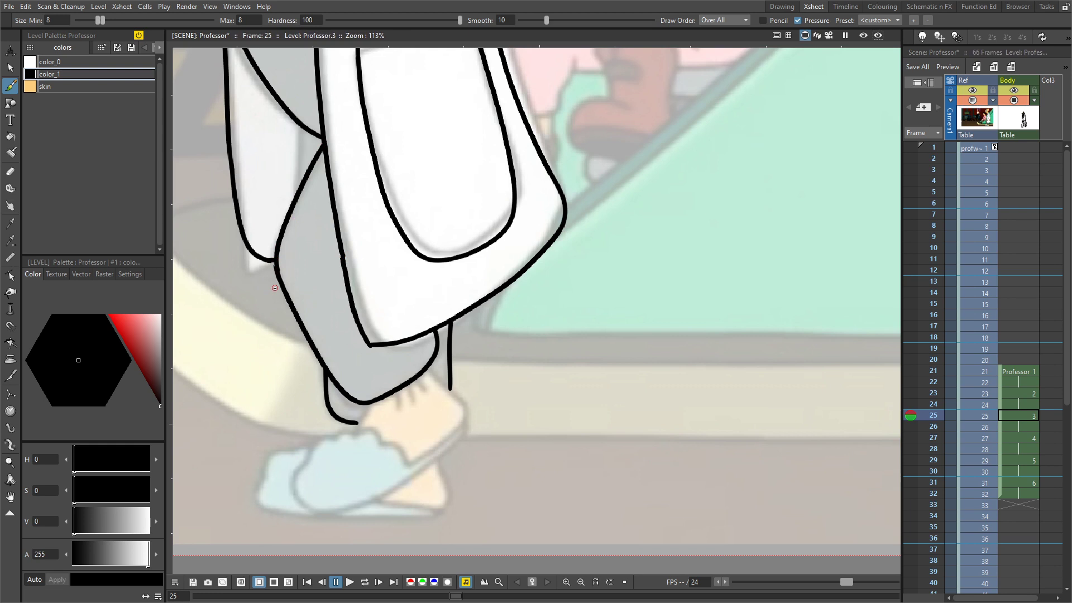
pyautogui.press('.')
pyautogui.press('.')
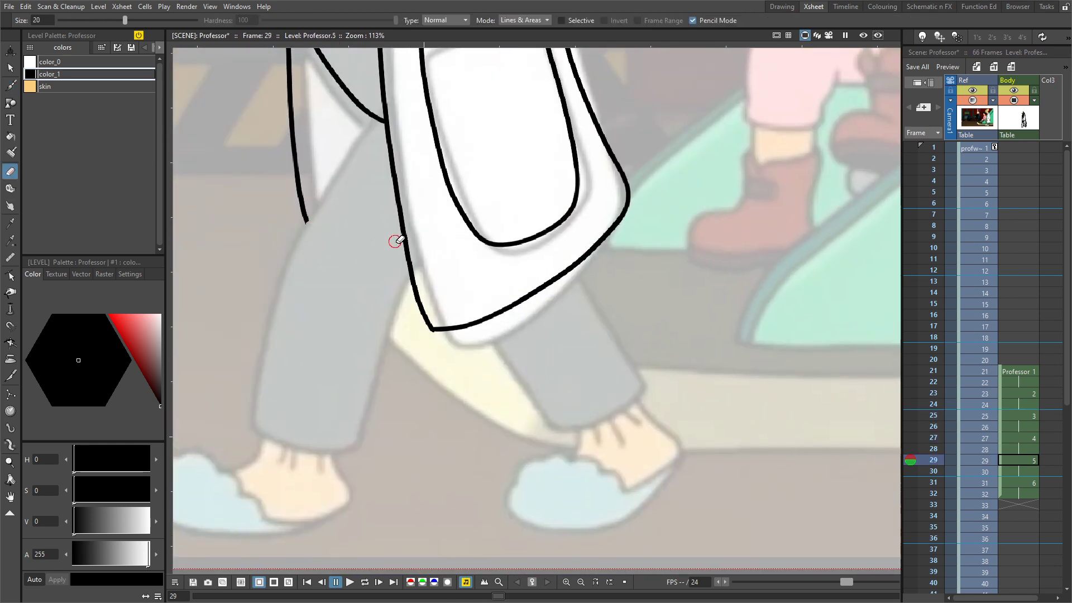
pyautogui.moveTo(378, 119)
pyautogui.mouseDown()
pyautogui.moveTo(263, 340)
pyautogui.moveTo(391, 447)
pyautogui.mouseUp()
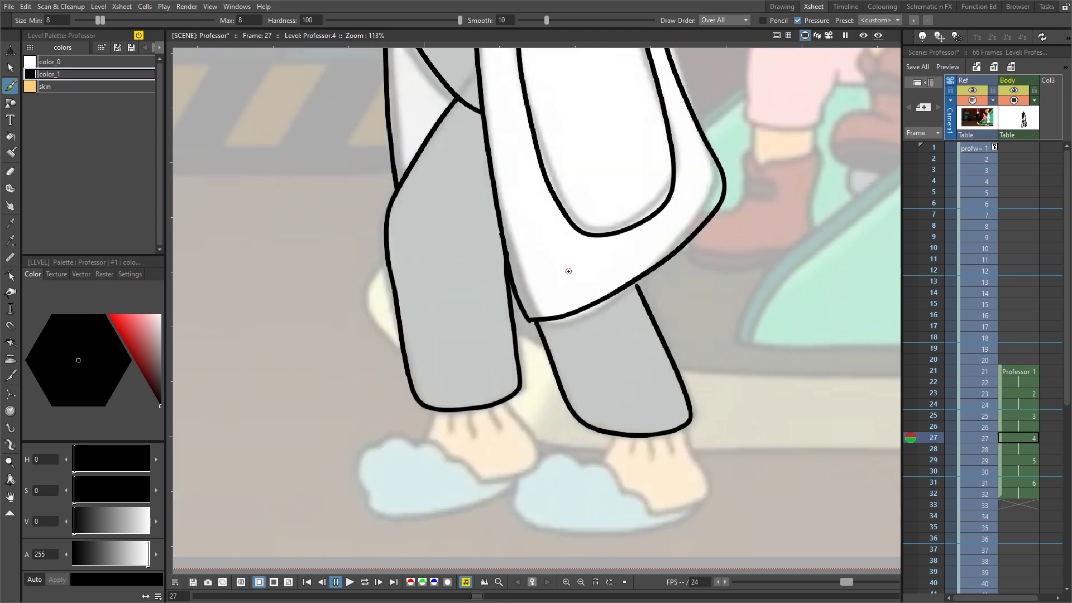
# - Add toe lines to the foot on the frame-23 drawing
pyautogui.press('.')
pyautogui.press('.')
pyautogui.press('.')
pyautogui.press('.')
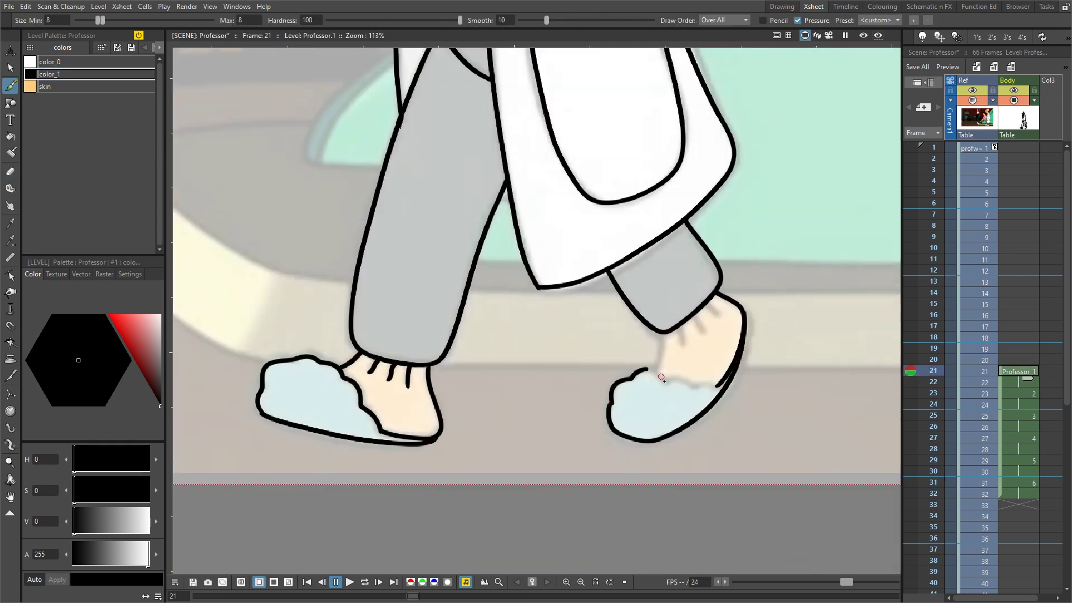
pyautogui.press('.')
pyautogui.press('.')
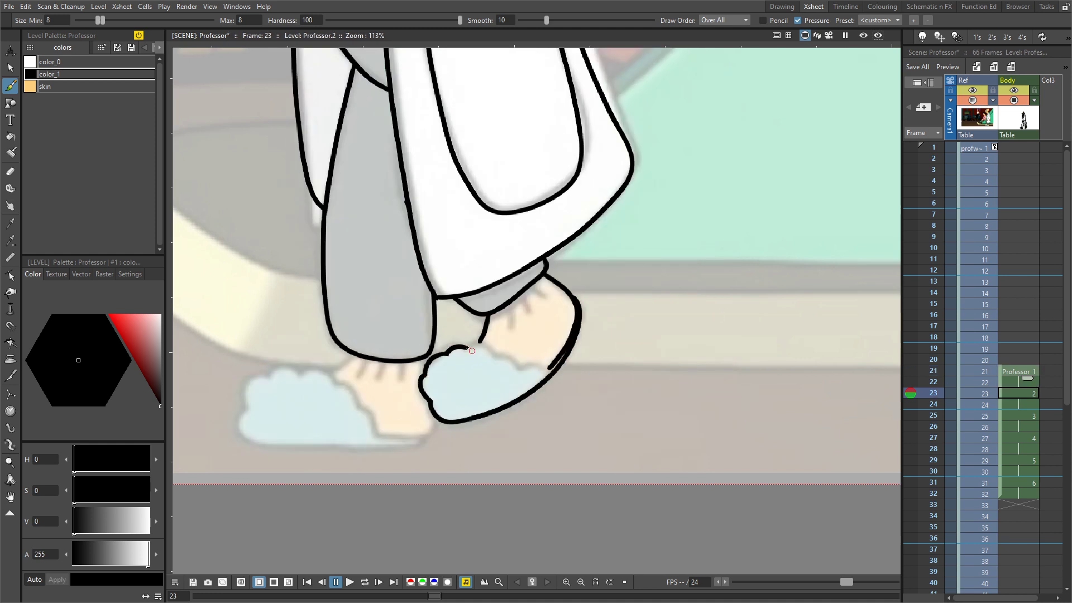
pyautogui.moveTo(532, 287)
pyautogui.mouseDown()
pyautogui.moveTo(546, 295)
pyautogui.moveTo(527, 310)
pyautogui.mouseUp()
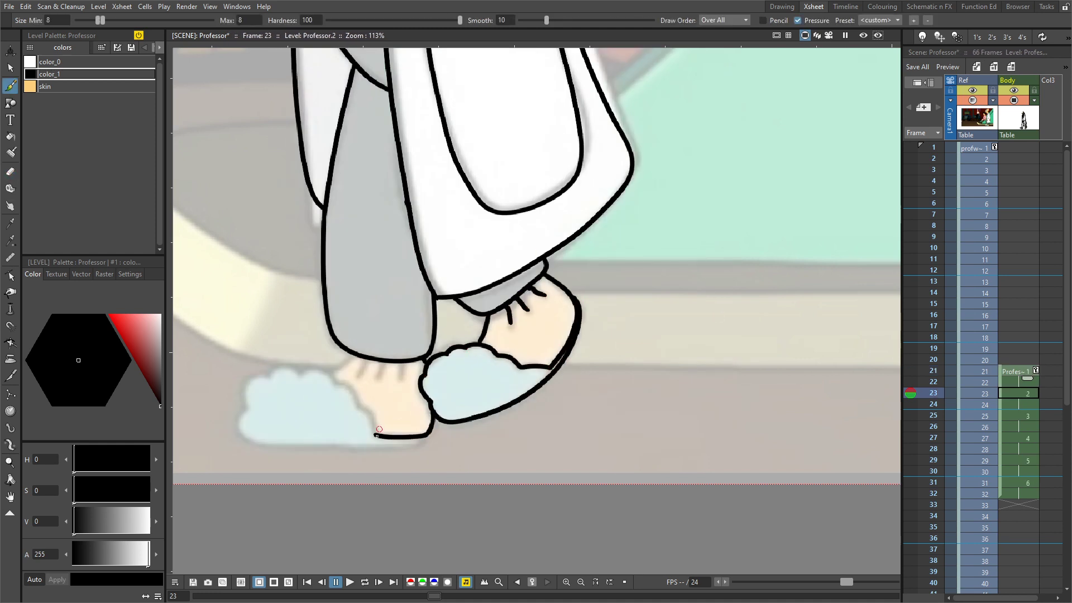
pyautogui.press('.')
pyautogui.press('.')
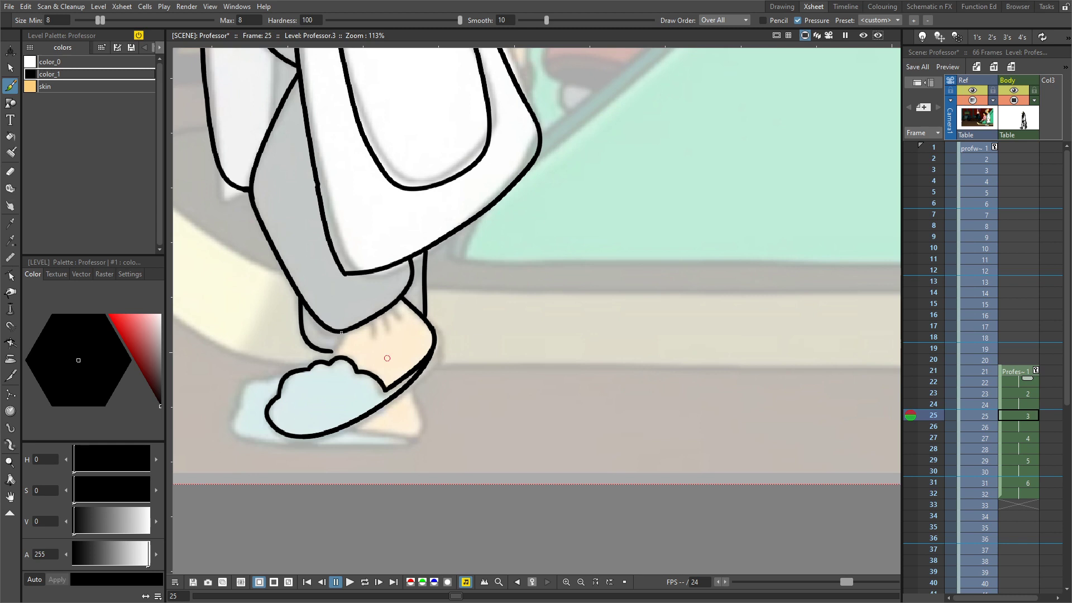
pyautogui.press('.')
pyautogui.press('.')
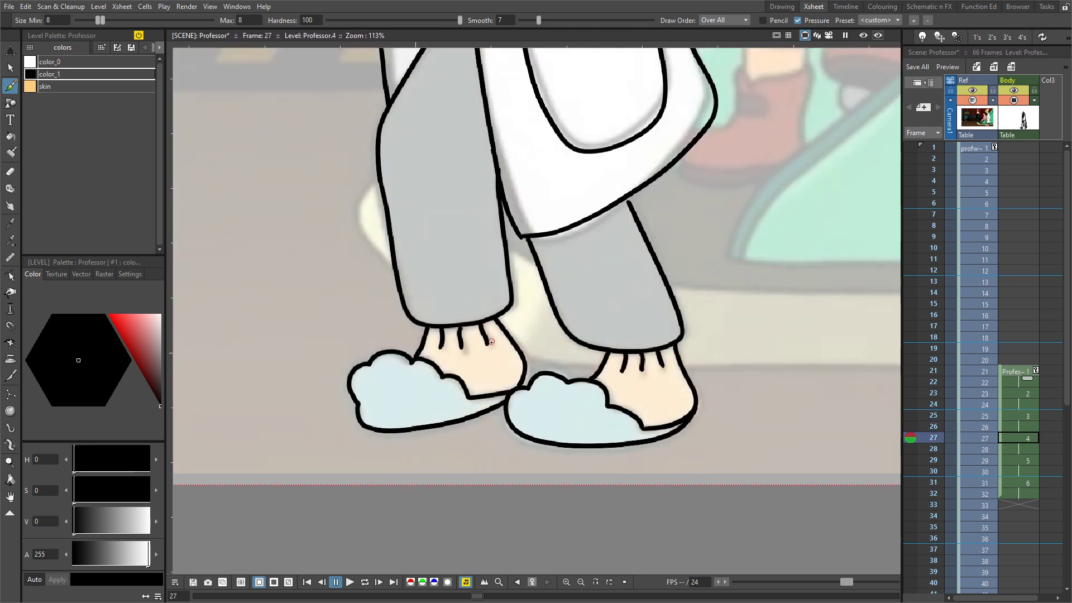
# - On frame 29, close the slipper outline and add the ankle line above it
pyautogui.press('.')
pyautogui.press('.')
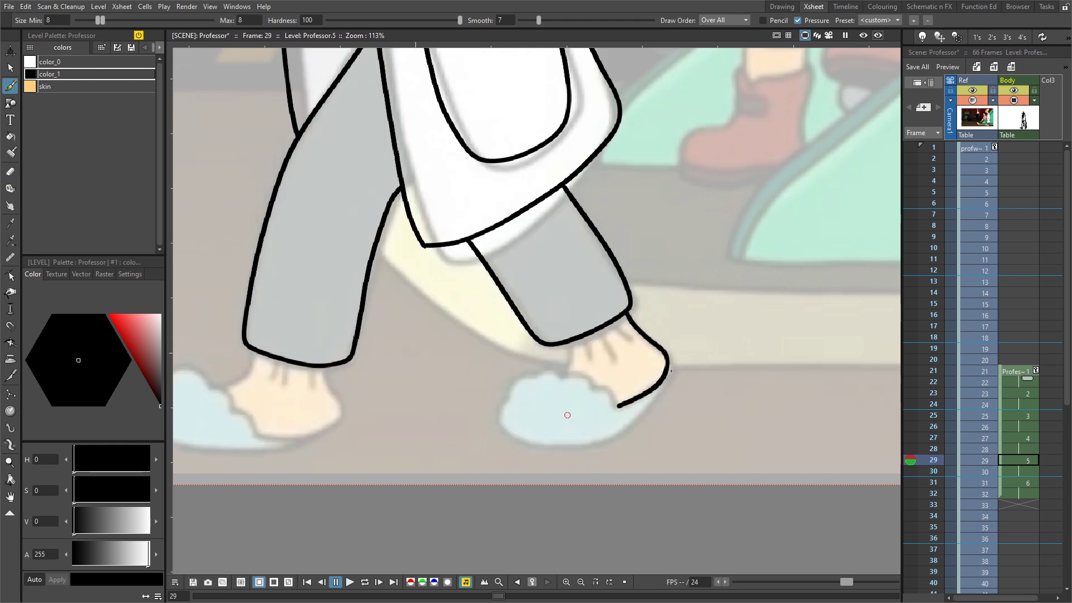
pyautogui.moveTo(593, 388); pyautogui.dragTo(618, 406)
pyautogui.moveTo(572, 342); pyautogui.dragTo(566, 373)
pyautogui.moveTo(300, 402); pyautogui.dragTo(417, 402)
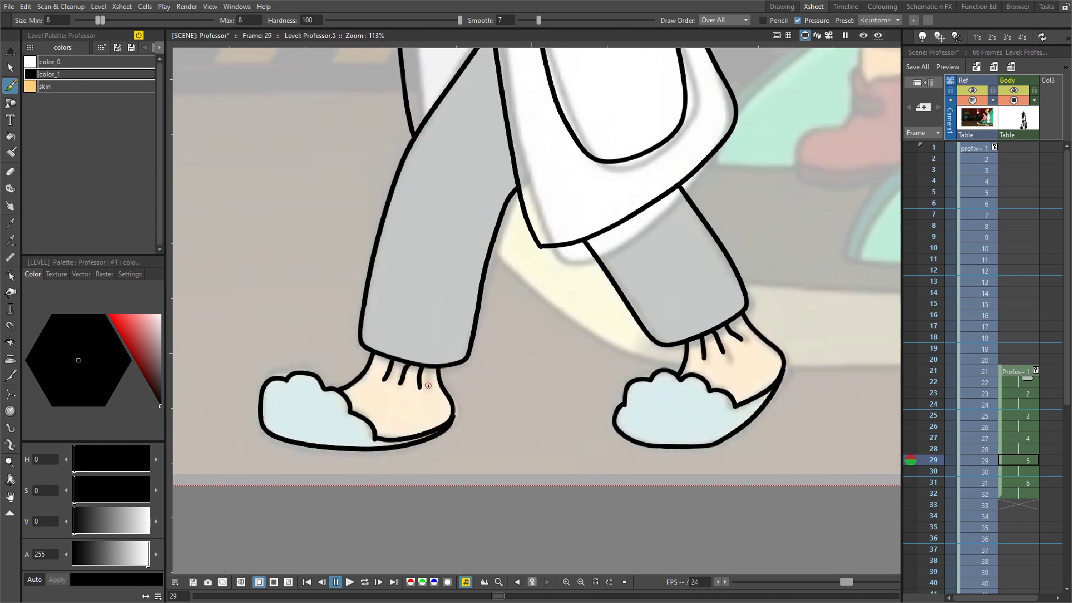
# - On frame 31, draw the trouser hem around the heel and two toe lines on the right foot
pyautogui.press('.')
pyautogui.press('.')
pyautogui.moveTo(702, 283); pyautogui.dragTo(728, 391)
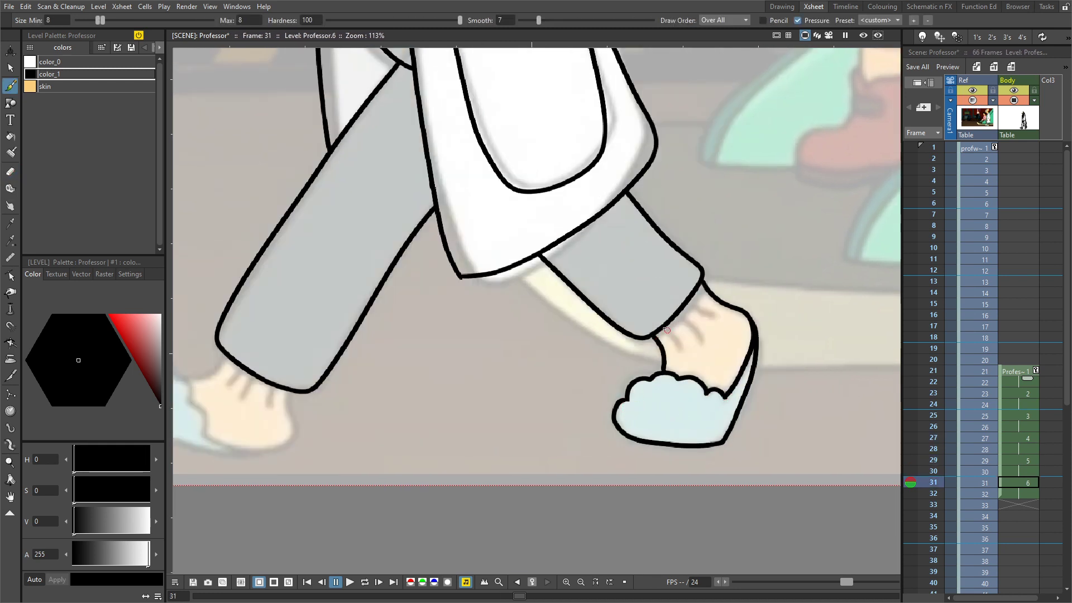
pyautogui.moveTo(677, 314); pyautogui.dragTo(699, 335)
pyautogui.moveTo(664, 328); pyautogui.dragTo(678, 349)
pyautogui.moveTo(261, 450); pyautogui.dragTo(385, 437)
# - Repeat the walk drawings 7–12 into frames 33–43 and shift the repeated cycle into place
pyautogui.scroll(-4, 435, 432)
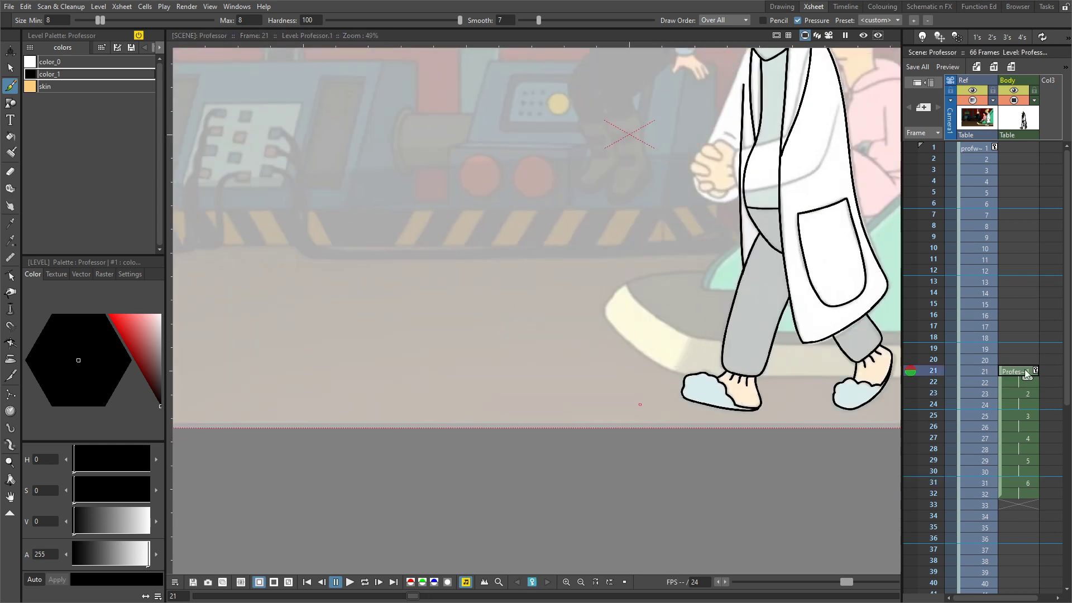
pyautogui.moveTo(953, 364); pyautogui.dragTo(1031, 396)
pyautogui.press('a')
pyautogui.moveTo(804, 468); pyautogui.dragTo(585, 468)
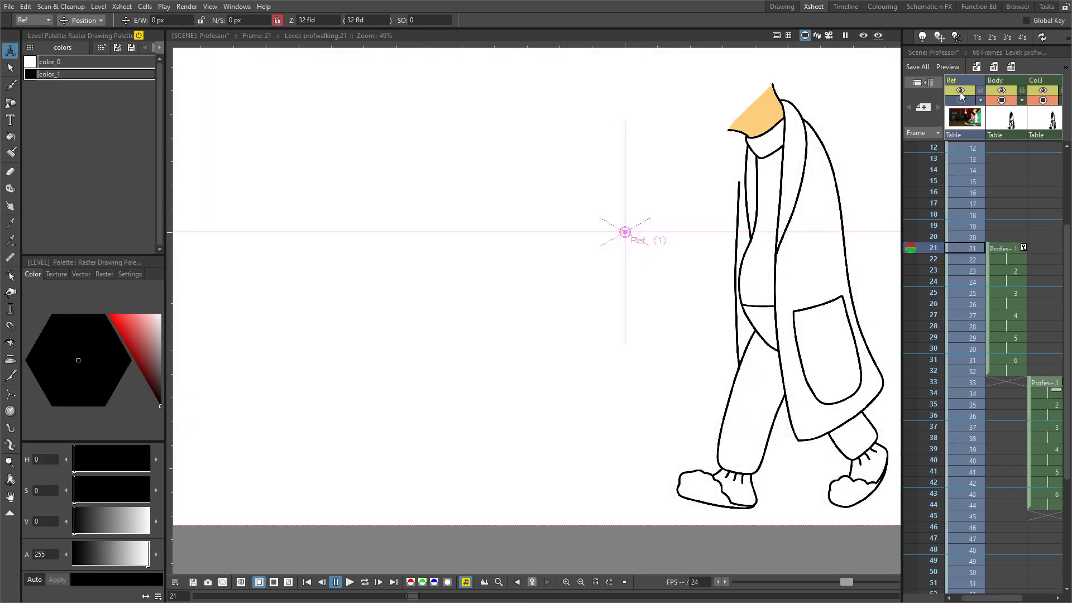
pyautogui.moveTo(1016, 389); pyautogui.dragTo(1015, 506)
# - Adjust the column's opacity and return to the Brush for inking frame 37
pyautogui.click(1023, 100)
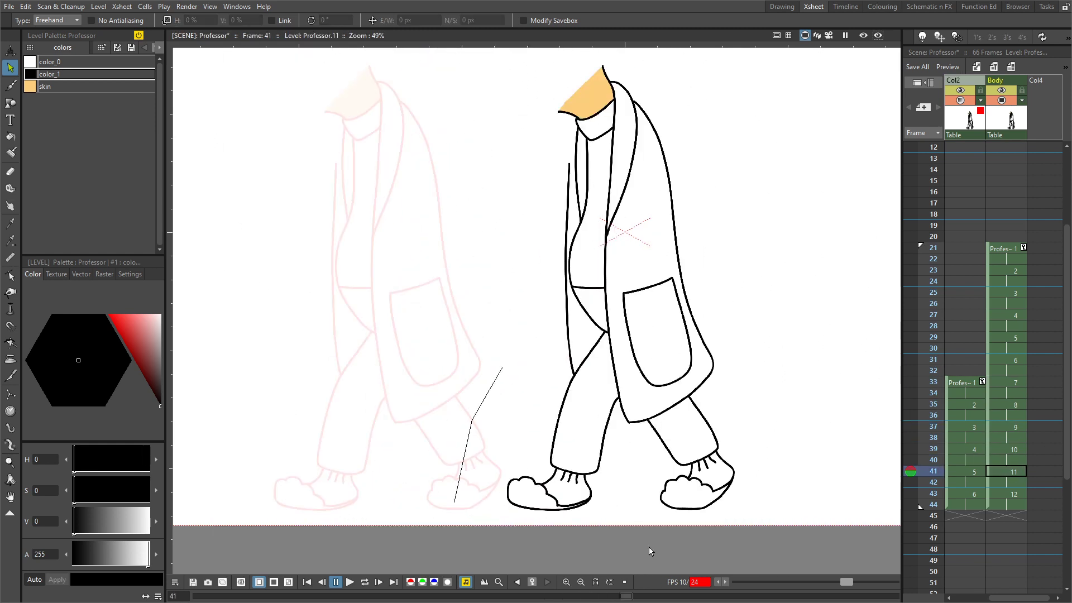
pyautogui.scroll(2, 771, 419)
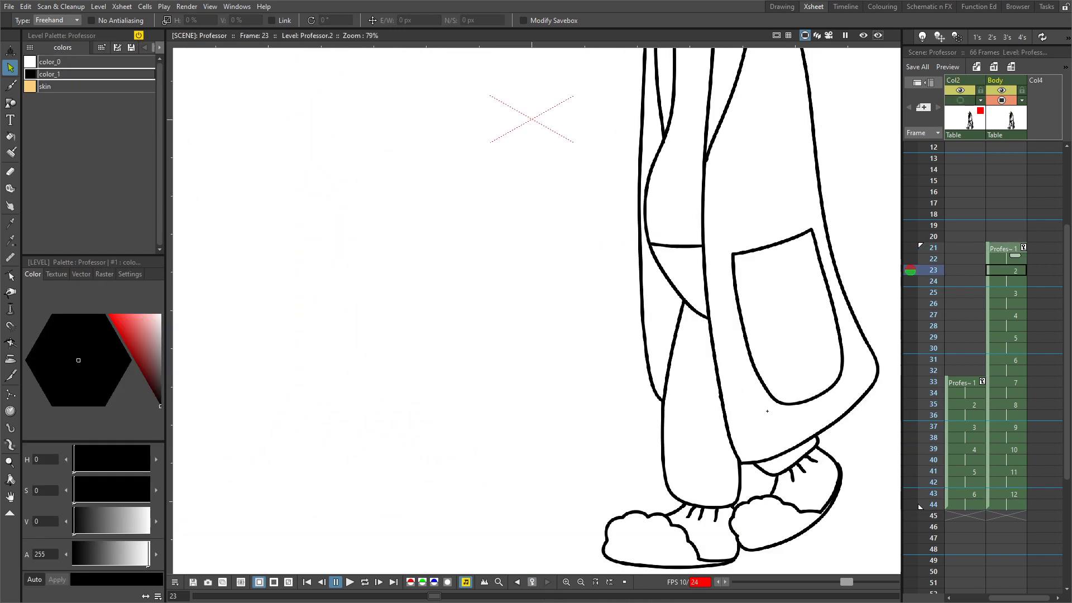
pyautogui.press('b')
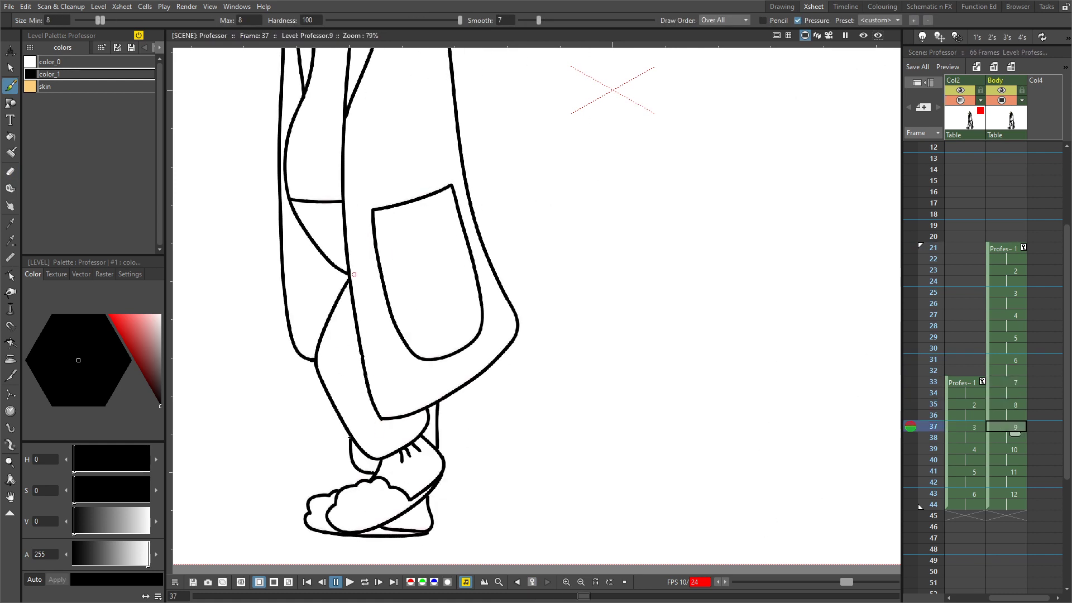
# - Erase the stray ankle lines above the slipper on the frame-37 drawing
pyautogui.press('e')
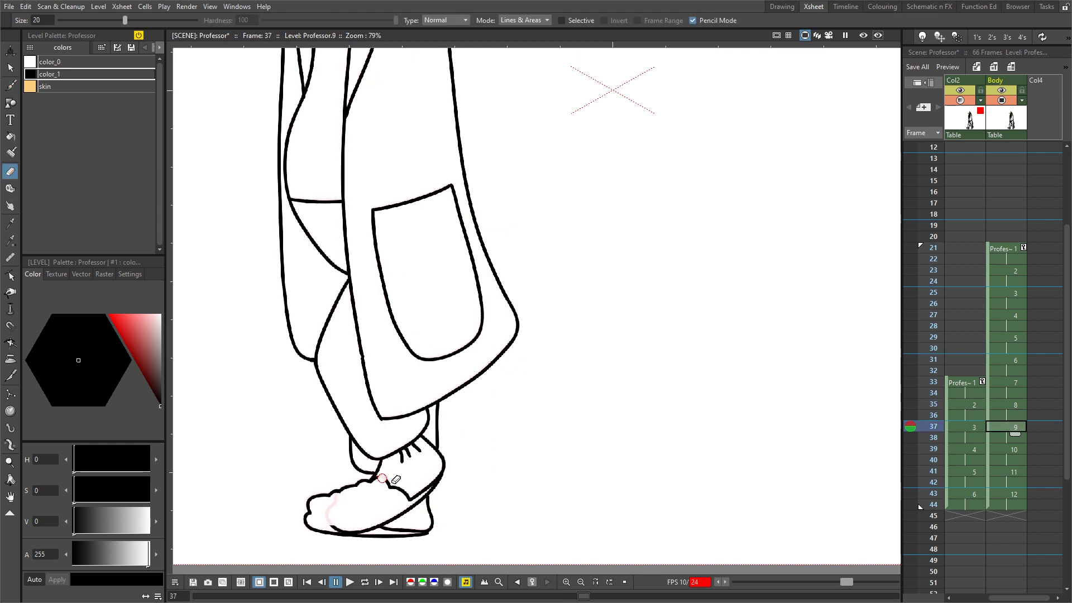
pyautogui.press('b')
pyautogui.moveTo(414, 455)
pyautogui.mouseDown()
pyautogui.moveTo(380, 460)
pyautogui.moveTo(369, 486)
pyautogui.mouseUp()
pyautogui.press('e')
pyautogui.press('b')
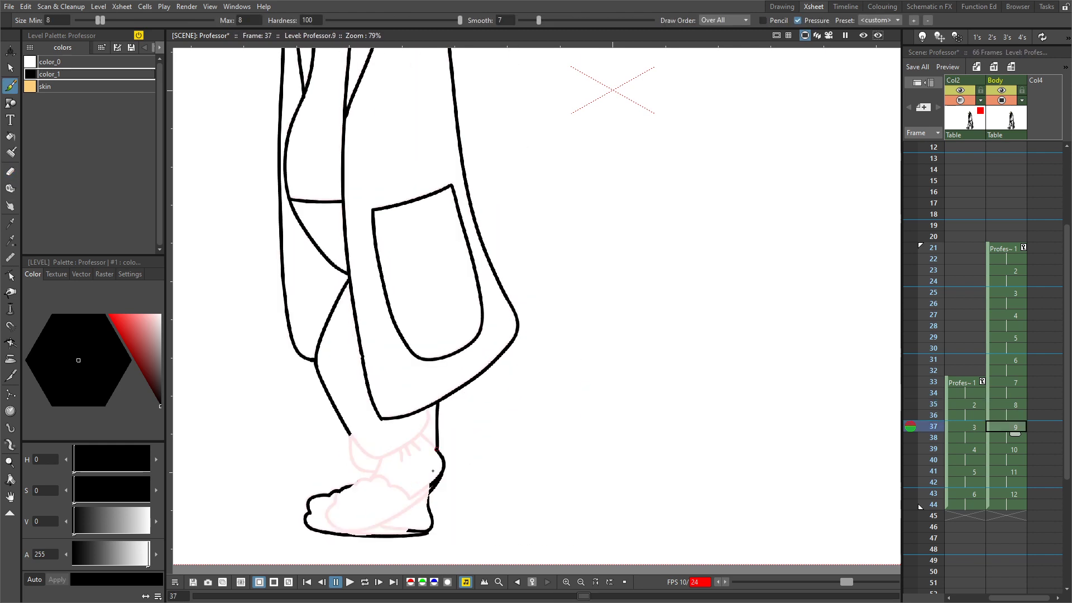
pyautogui.press('e')
pyautogui.moveTo(436, 470); pyautogui.dragTo(428, 438)
pyautogui.press('b')
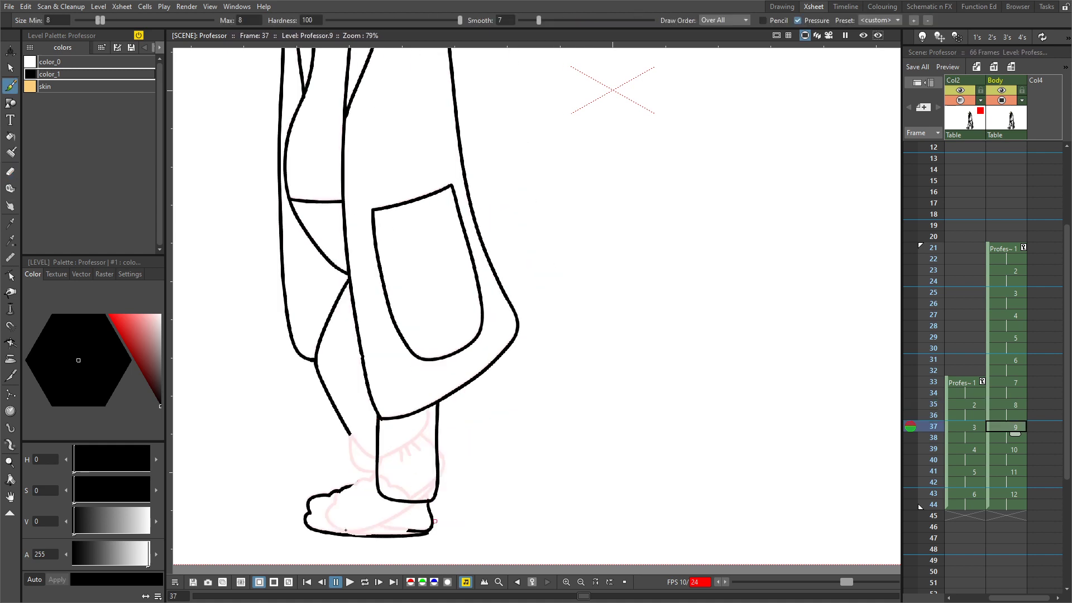
# - Erase the short stub below the pocket corner and save the scene
pyautogui.press('.')
pyautogui.press('e')
pyautogui.moveTo(379, 430); pyautogui.dragTo(378, 418)
pyautogui.hotkey('ctrl', 's')
pyautogui.press('b')
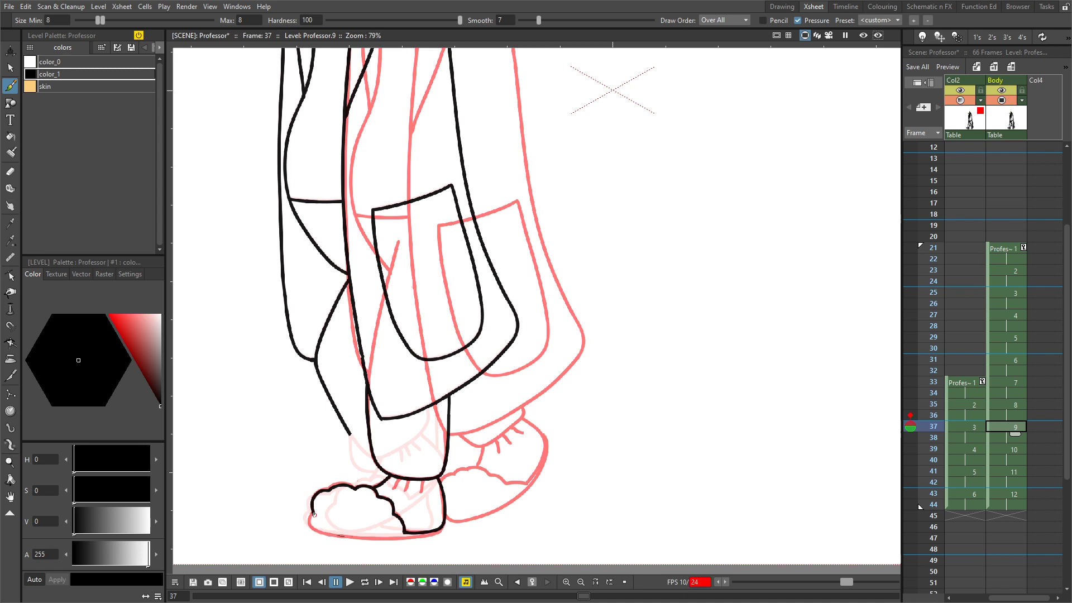
# - Extend the left leg line down to the shoe and save the scene
pyautogui.press(',')
pyautogui.press('.')
pyautogui.moveTo(351, 434); pyautogui.dragTo(377, 461)
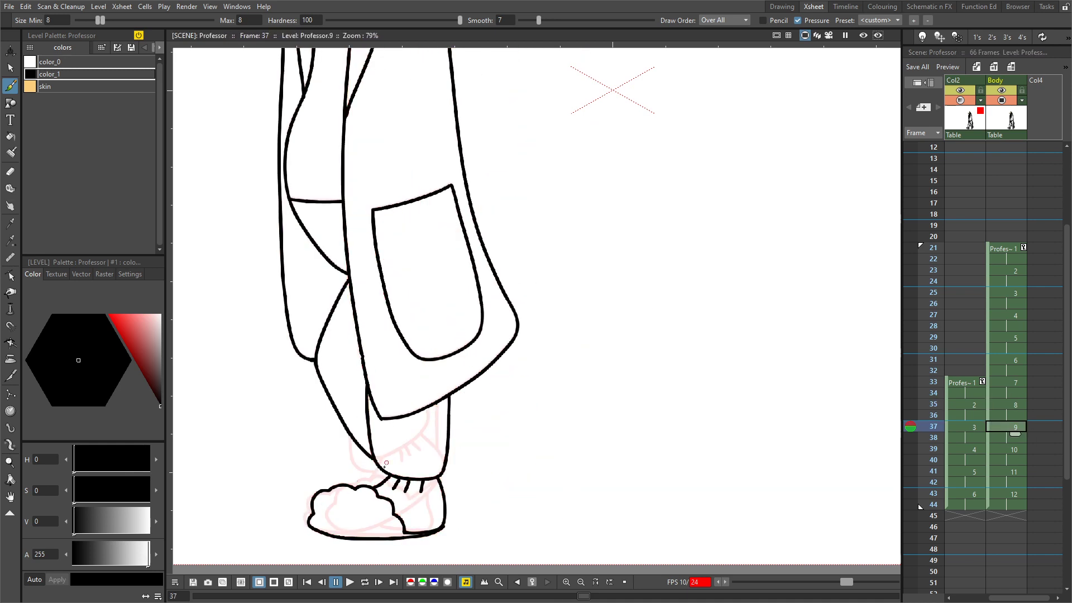
pyautogui.press('.')
pyautogui.press('.')
pyautogui.press('.')
pyautogui.hotkey('ctrl', 's')
pyautogui.scroll(-5, 608, 436)
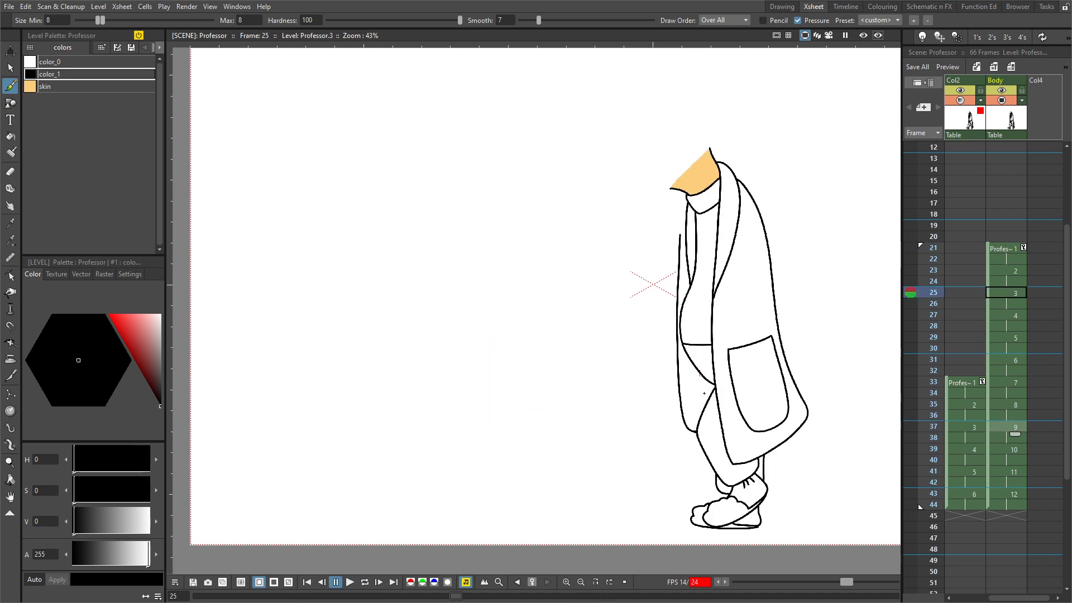
pyautogui.scroll(3, 698, 370)
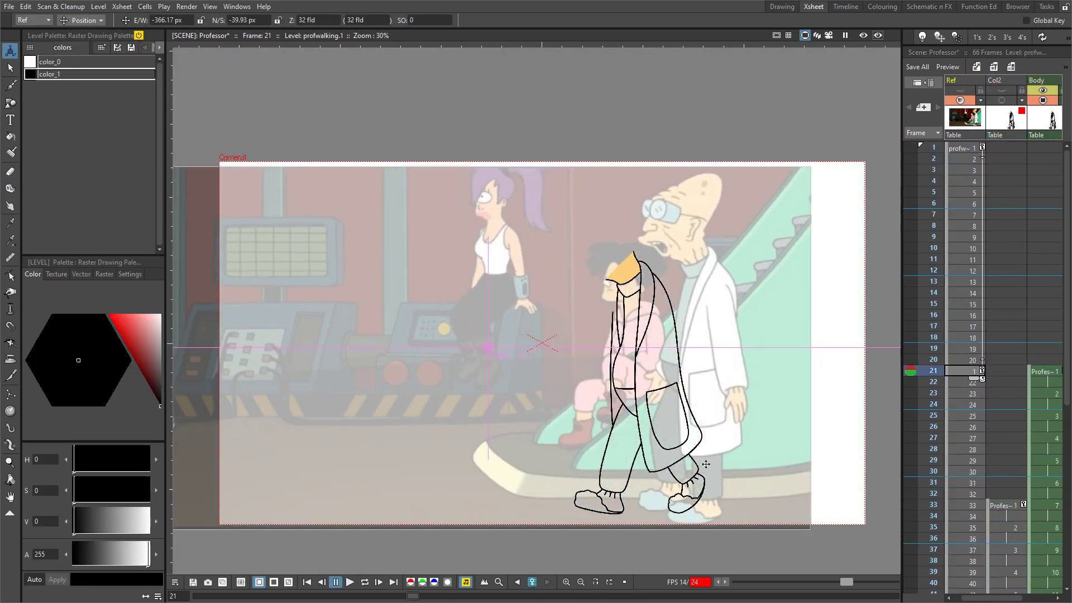
# - Move the reference background image aside to make room for the Temp arm column
pyautogui.moveTo(714, 453); pyautogui.dragTo(654, 473)
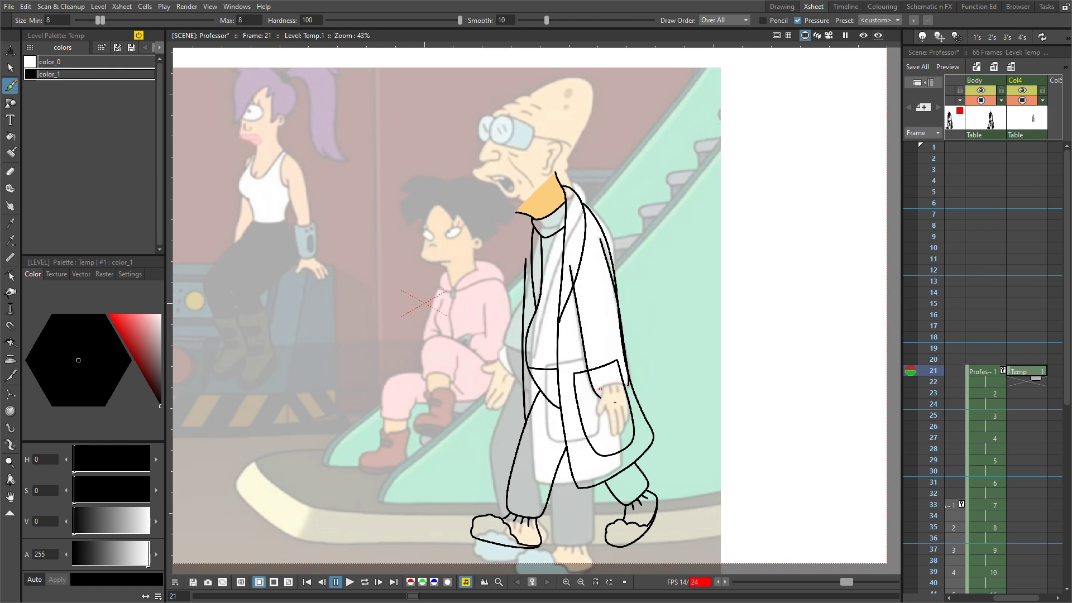
pyautogui.scroll(3, 615, 402)
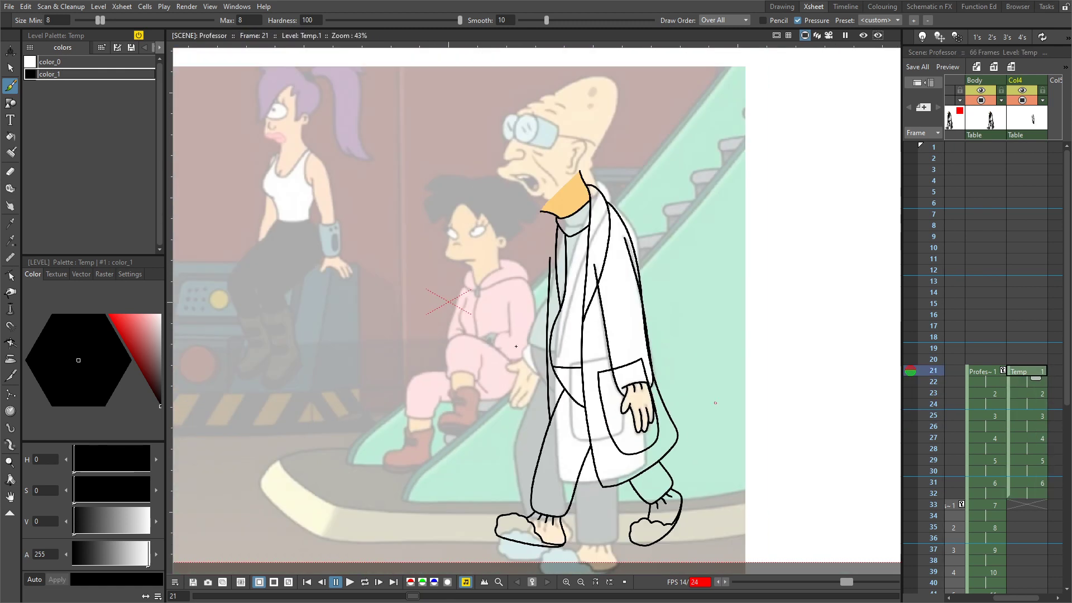
# - Rotate the arms to fit the coat and extend the Temp column to frame 44 with drawings 7–12
pyautogui.press('s')
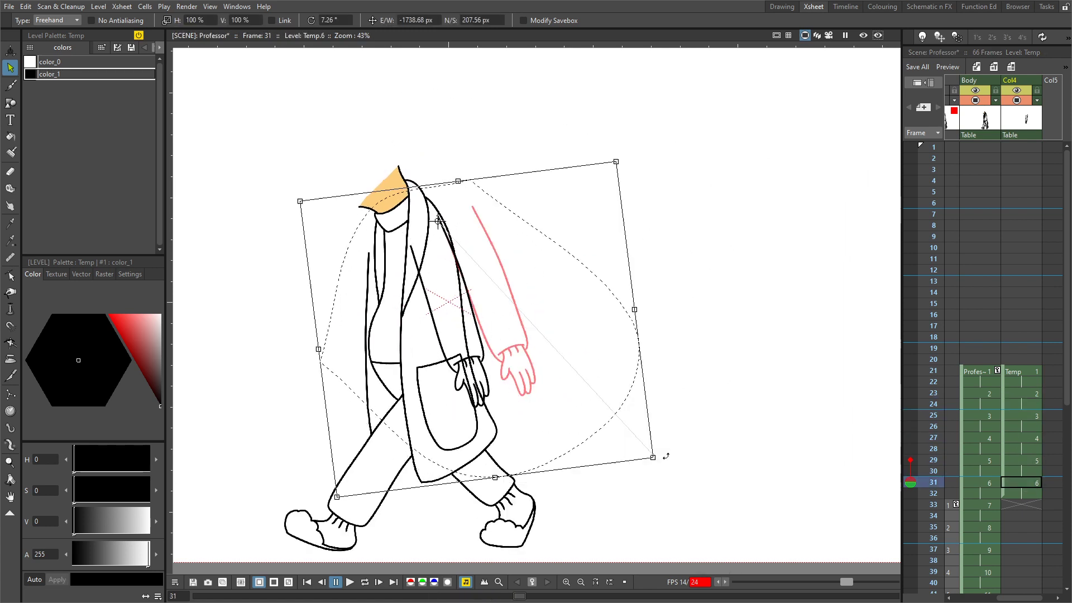
pyautogui.moveTo(1028, 325); pyautogui.dragTo(1027, 441)
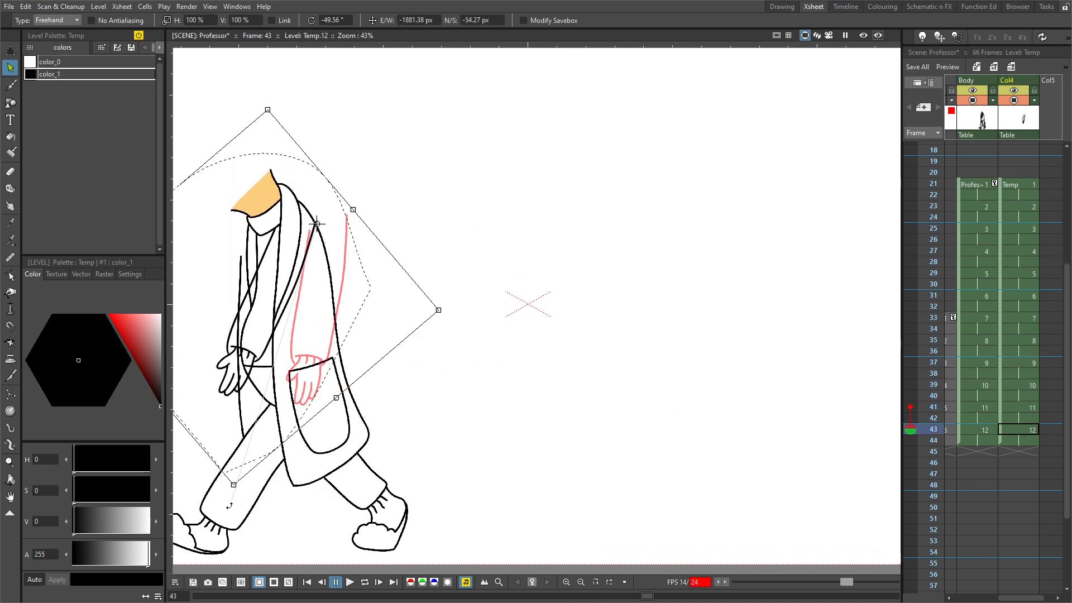
pyautogui.click(974, 101)
pyautogui.click(975, 101)
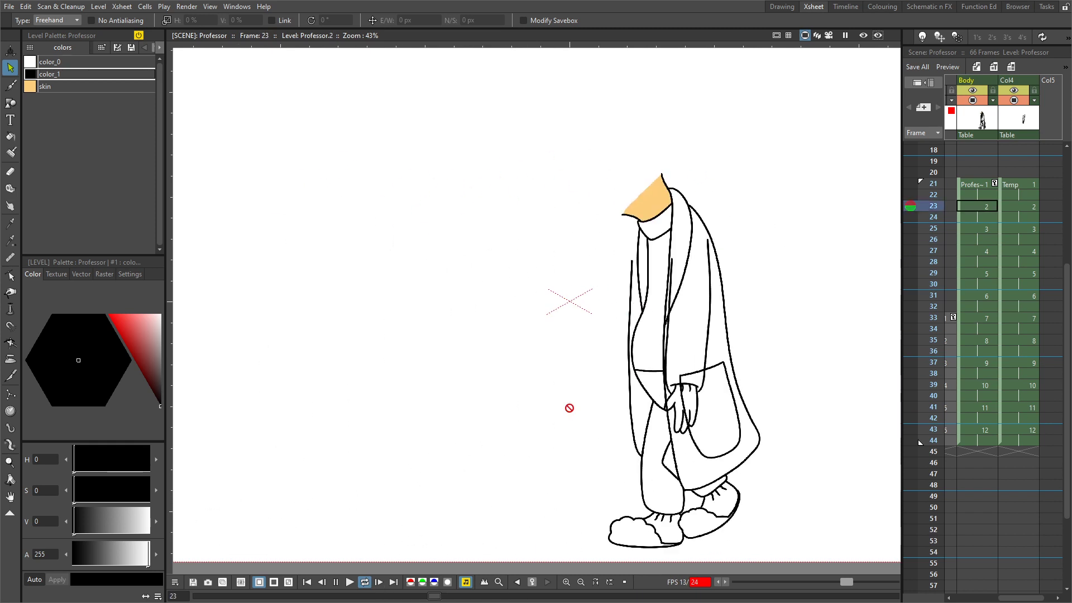
# - Preview the rendered walk for frames 21–44, then move to the Temp column at frame 21
pyautogui.click(948, 67)
pyautogui.click(685, 443)
pyautogui.scroll(4, 712, 252)
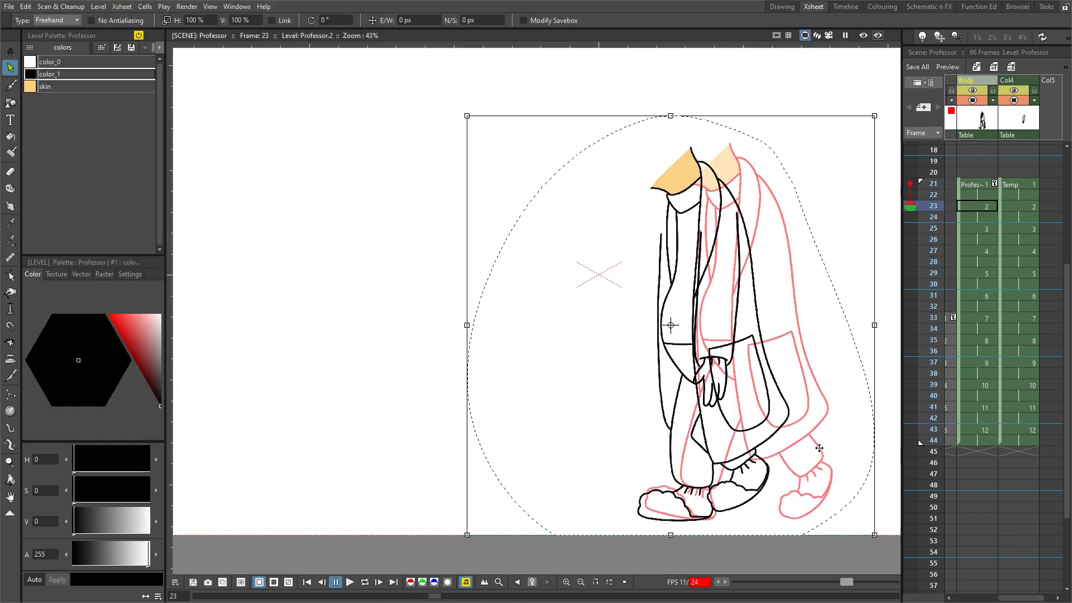
pyautogui.scroll(-2, 711, 251)
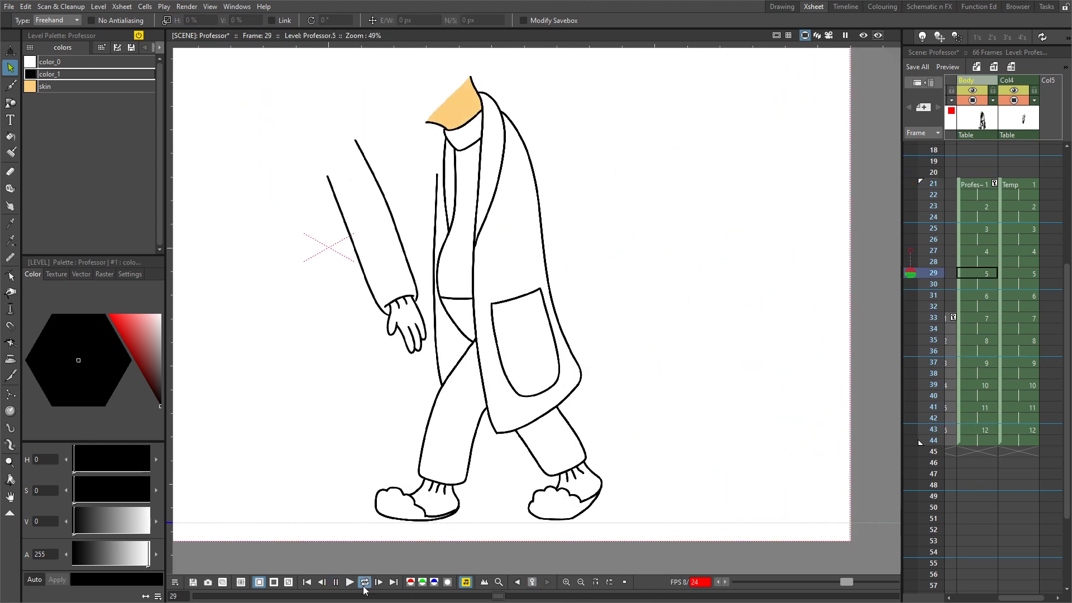
pyautogui.press('Right')
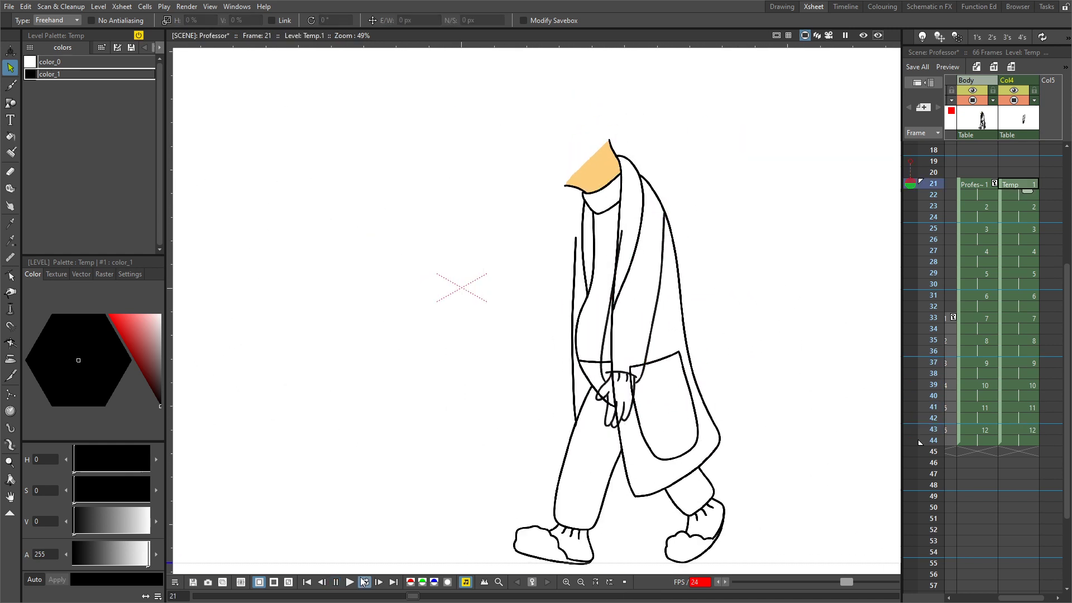
# - With the body faded, check the Temp arm drawings at frames 37–43, then return to frame 21
pyautogui.click(947, 67)
pyautogui.click(1028, 363)
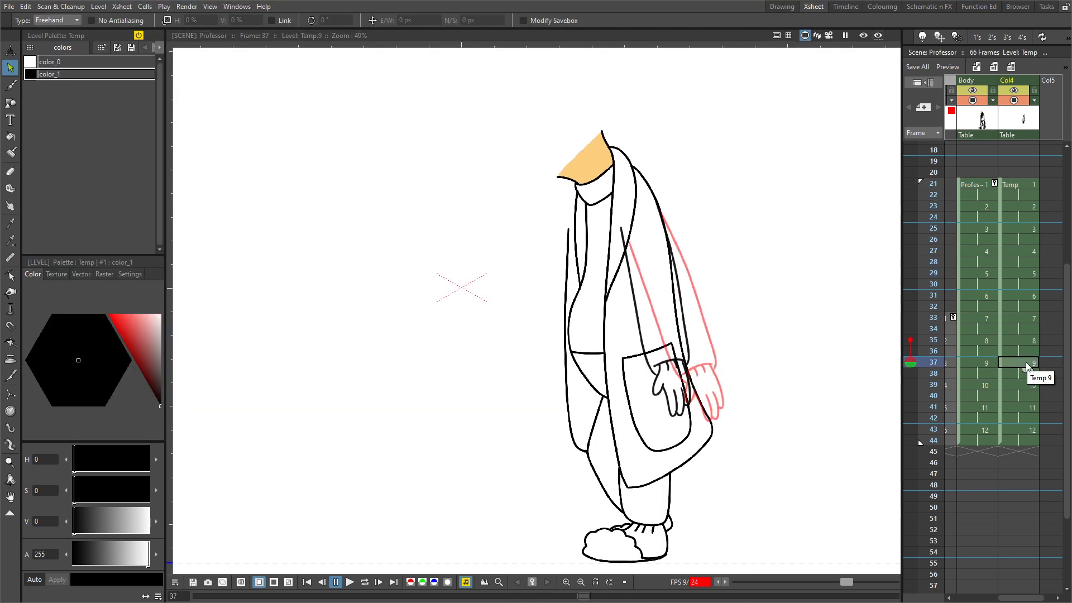
pyautogui.click(675, 291)
pyautogui.press('.')
pyautogui.press('.')
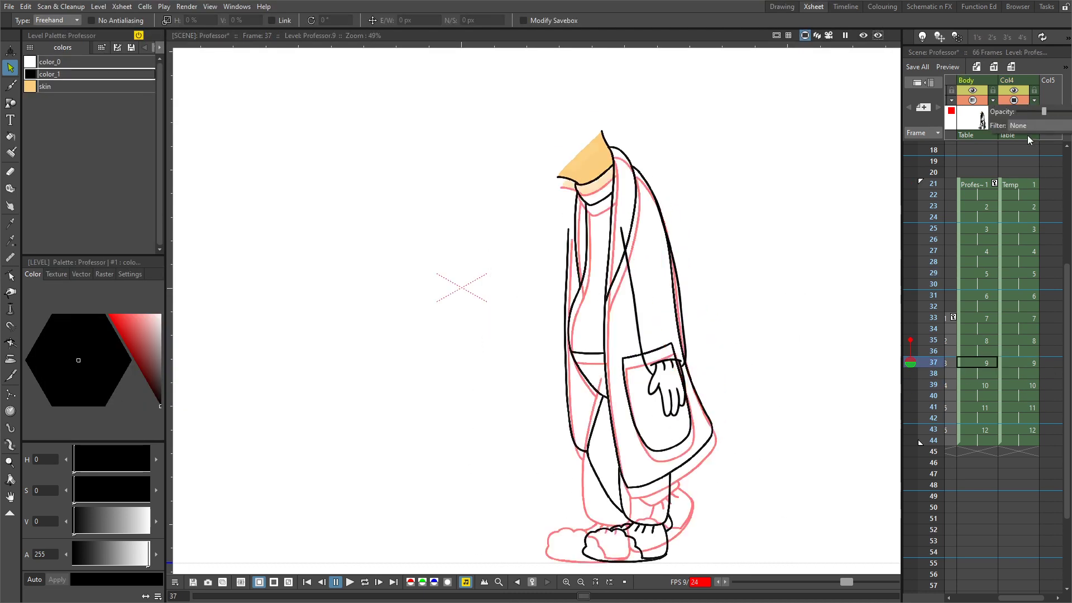
pyautogui.click(1019, 385)
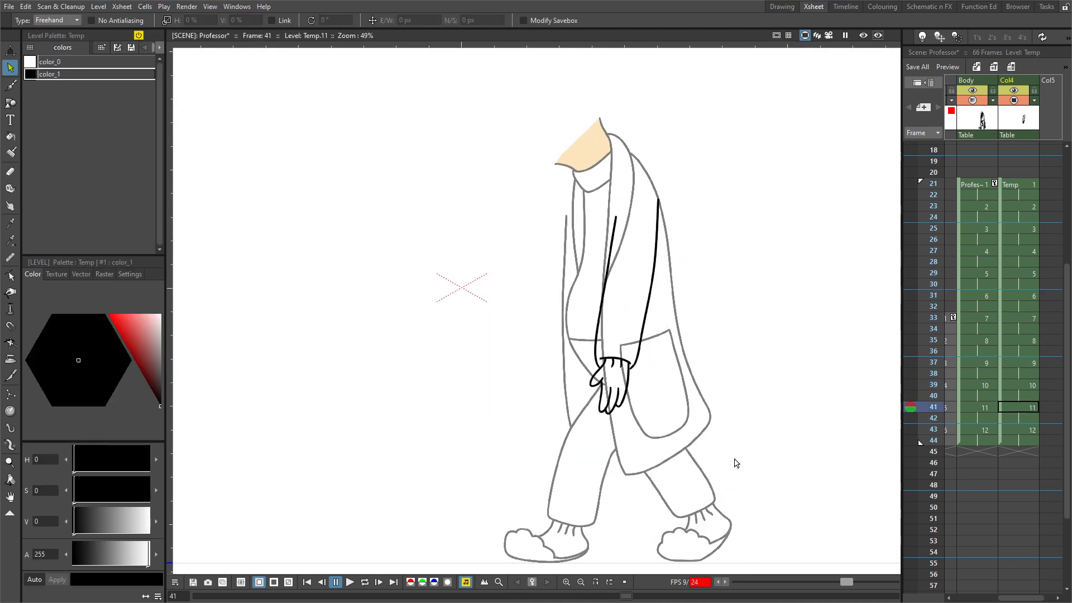
pyautogui.press('.')
pyautogui.press('.')
pyautogui.hotkey('alt', ',')
pyautogui.click(659, 310)
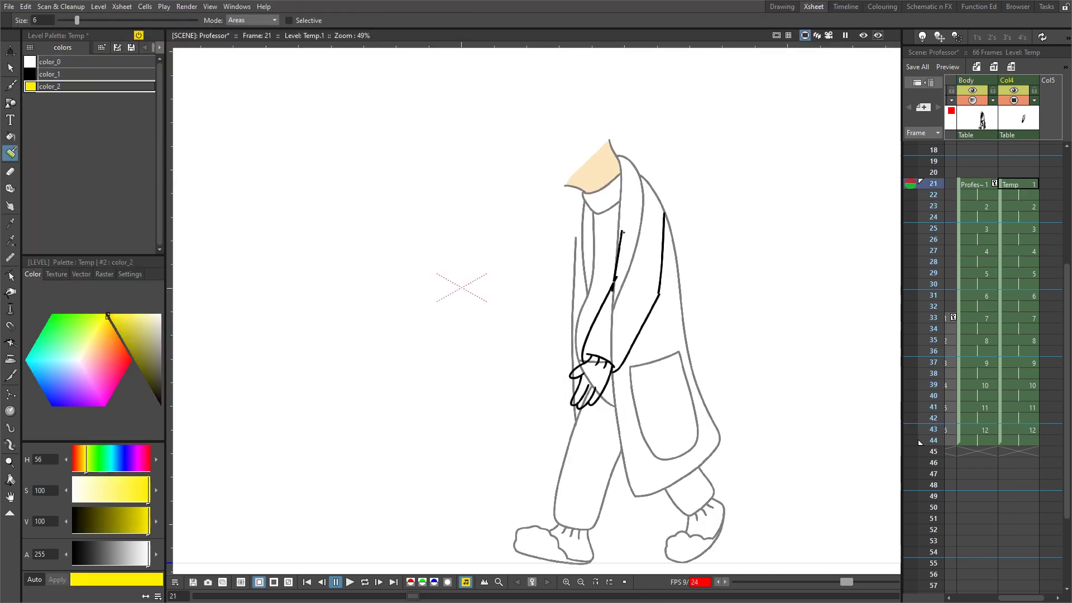
pyautogui.scroll(3, 674, 200)
# - Add a yellow color_2 style, fill the arm with it, and save the scene
pyautogui.click(1019, 341)
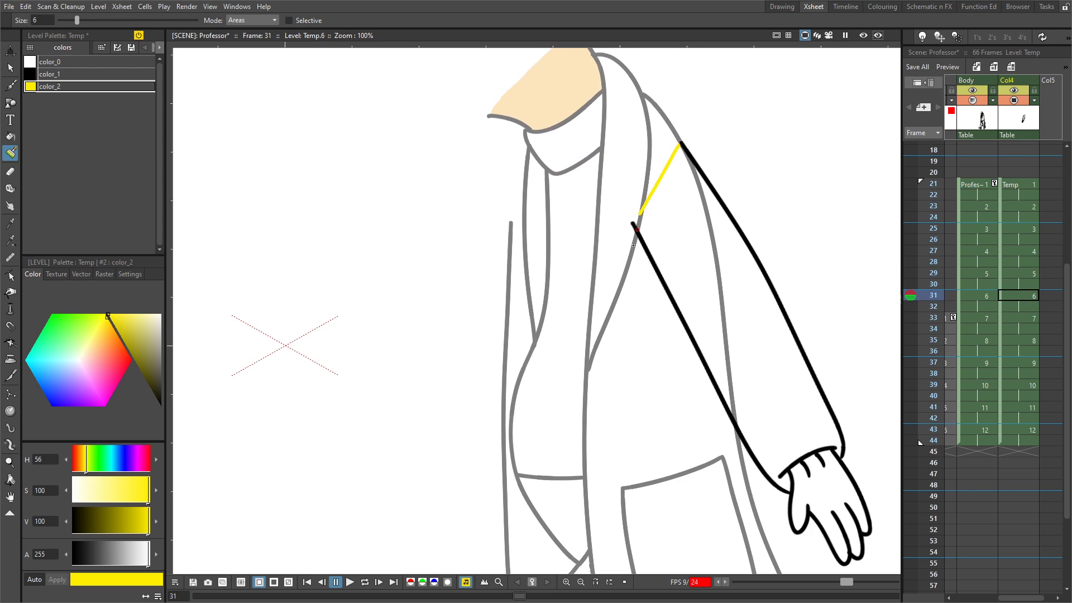
pyautogui.press('f')
pyautogui.click(673, 263)
pyautogui.hotkey('ctrl', 'z')
pyautogui.click(642, 380)
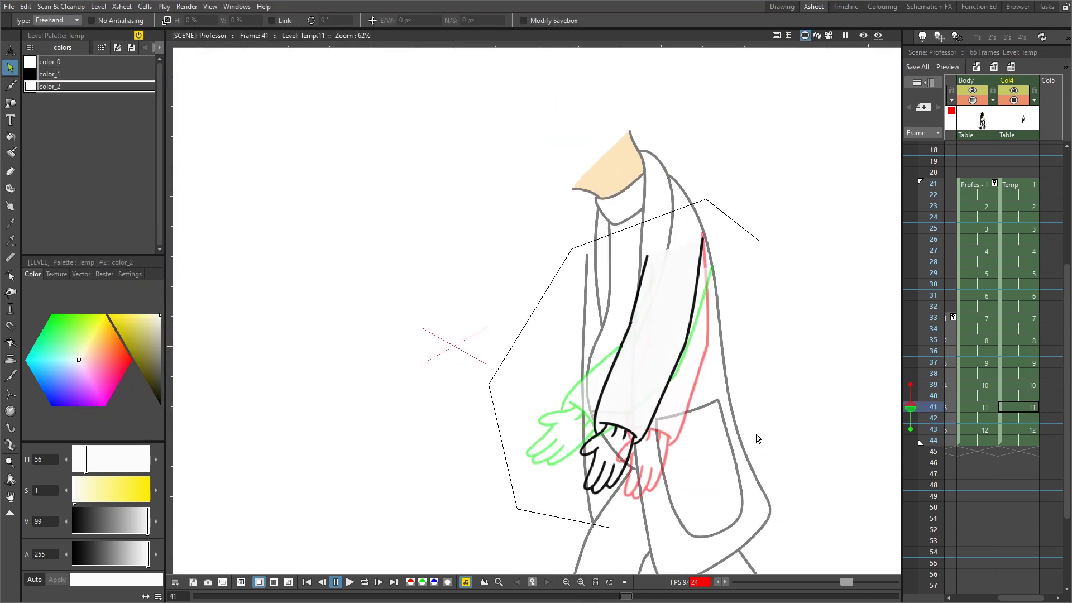
pyautogui.hotkey('ctrl', 's')
# - Paste the arm drawings into a second column from frame 33, then preview frames 21–44
pyautogui.click(1019, 190)
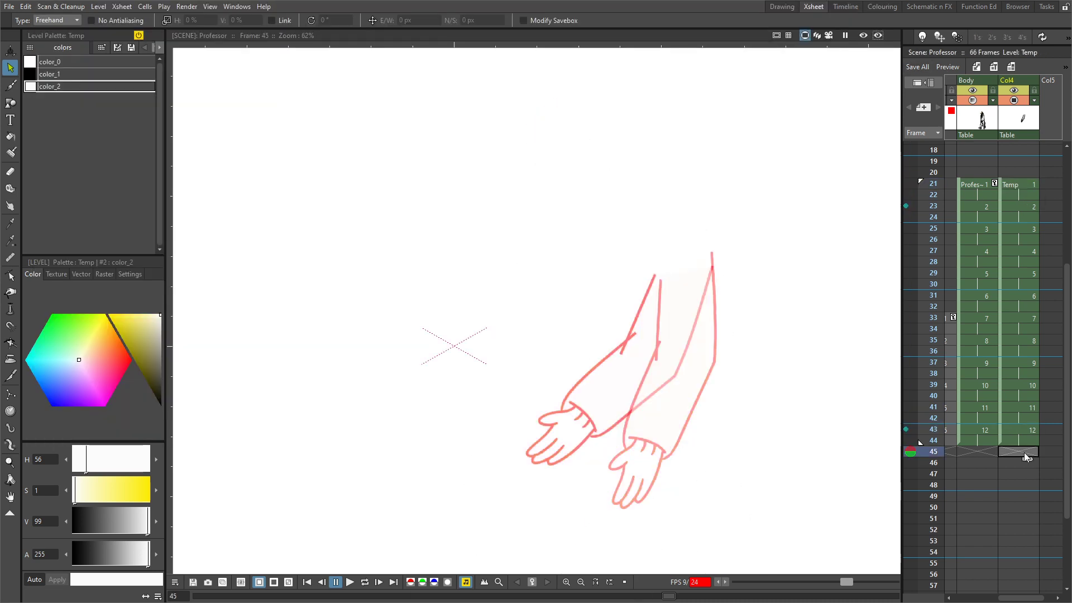
pyautogui.hotkey('ctrl', 'z')
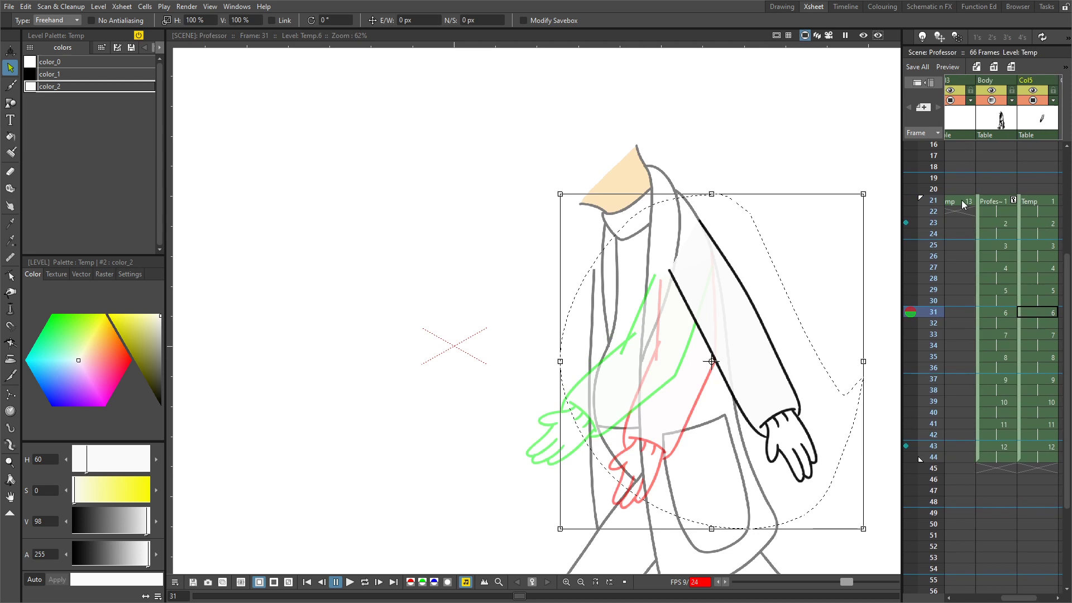
pyautogui.click(963, 354)
pyautogui.hotkey('ctrl', 'v')
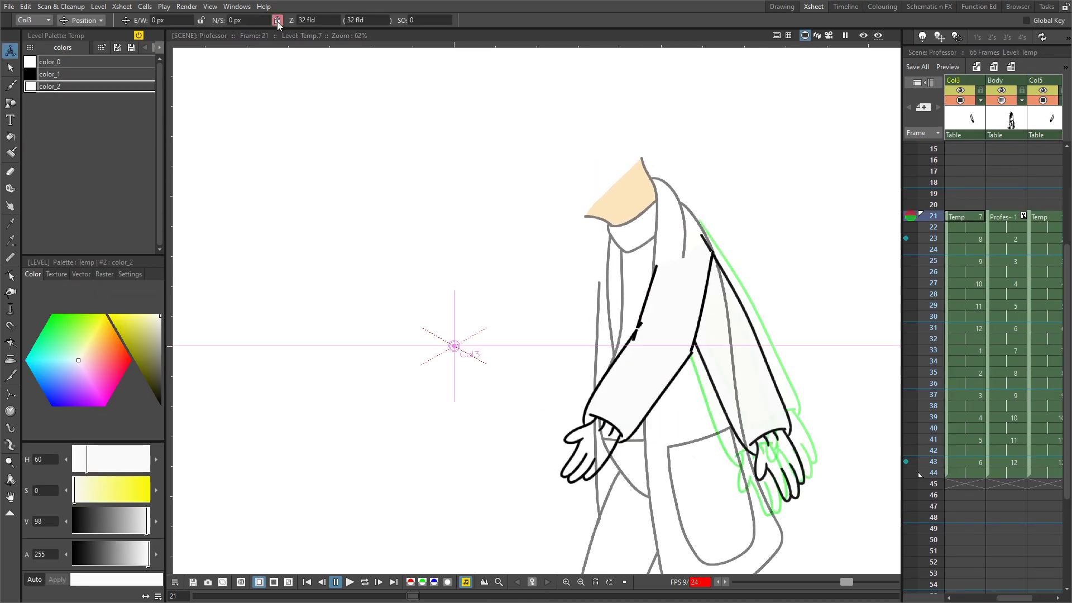
pyautogui.hotkey('ctrl', 'r')
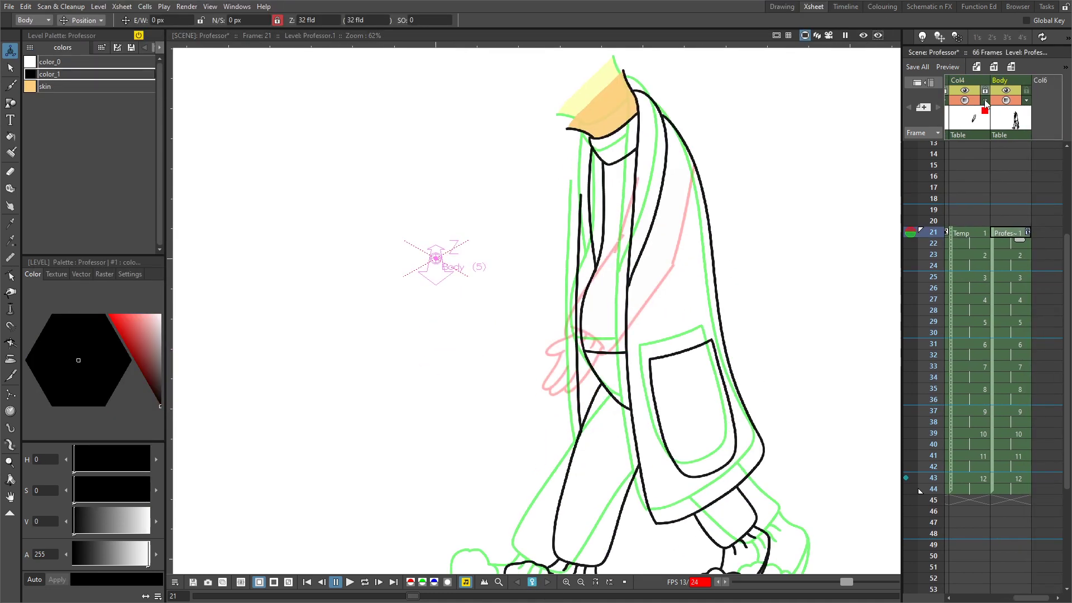
# - Tint the Col4 arm column blue and switch to the Brush tool for the head tracing
pyautogui.click(986, 104)
pyautogui.press('b')
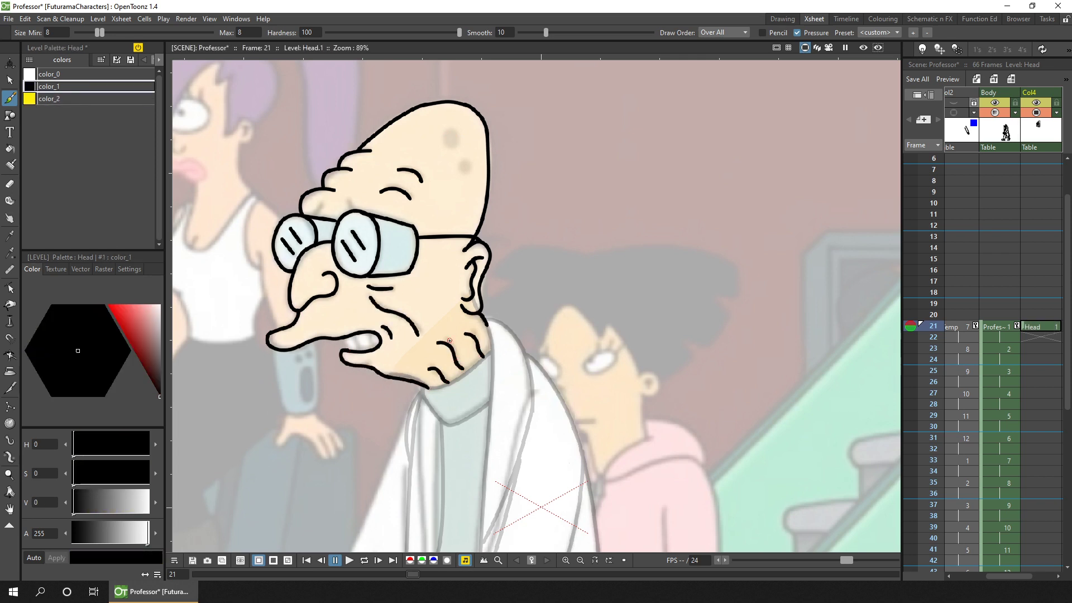
# - Switch to the fill tool to paint colour into the head's closed areas
pyautogui.press('j')
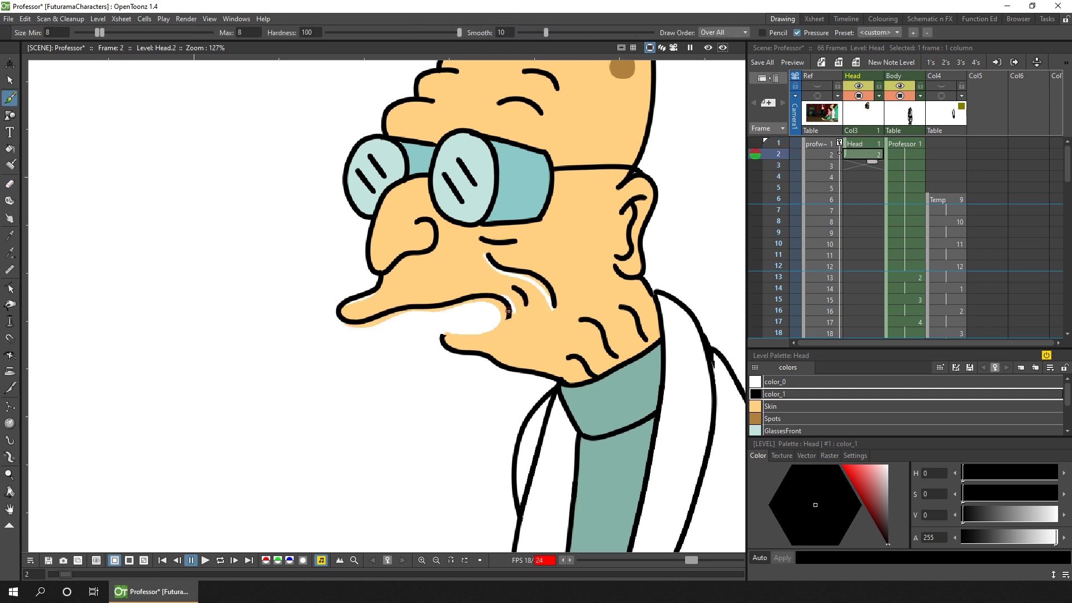
# - Draw the frame 3 mouth, erasing the line under the nose, and create the frame 4 mouth drawing
pyautogui.click(863, 166)
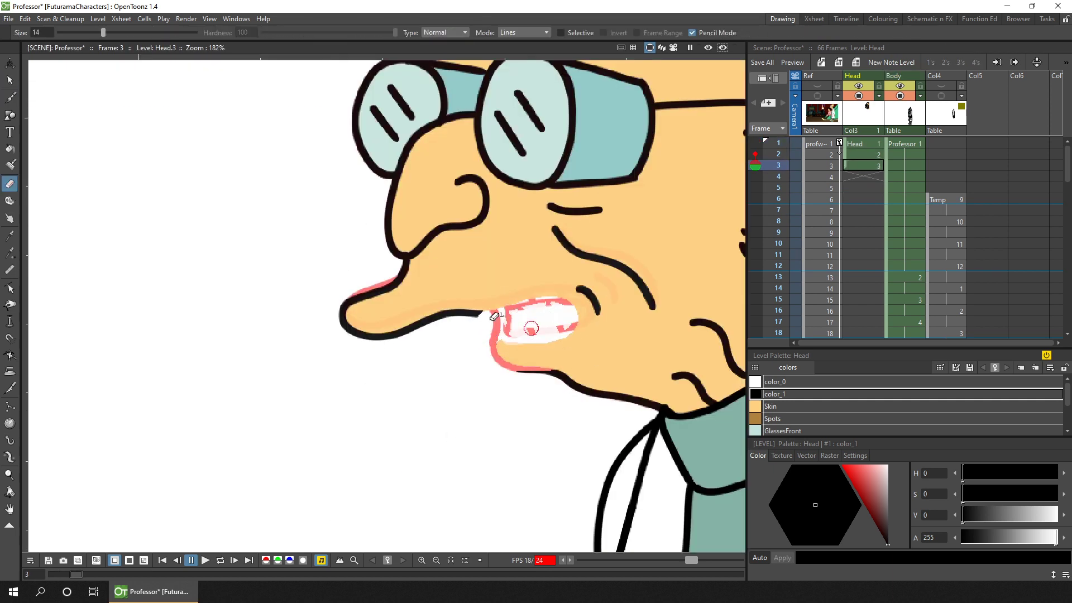
pyautogui.moveTo(494, 317); pyautogui.dragTo(349, 312)
pyautogui.press('b')
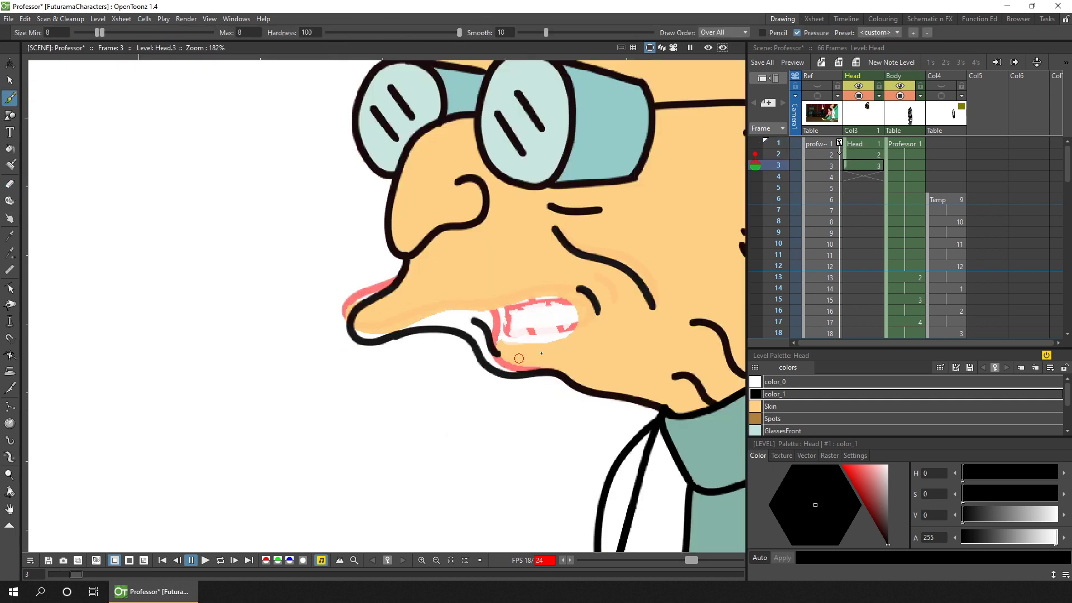
pyautogui.click(863, 177)
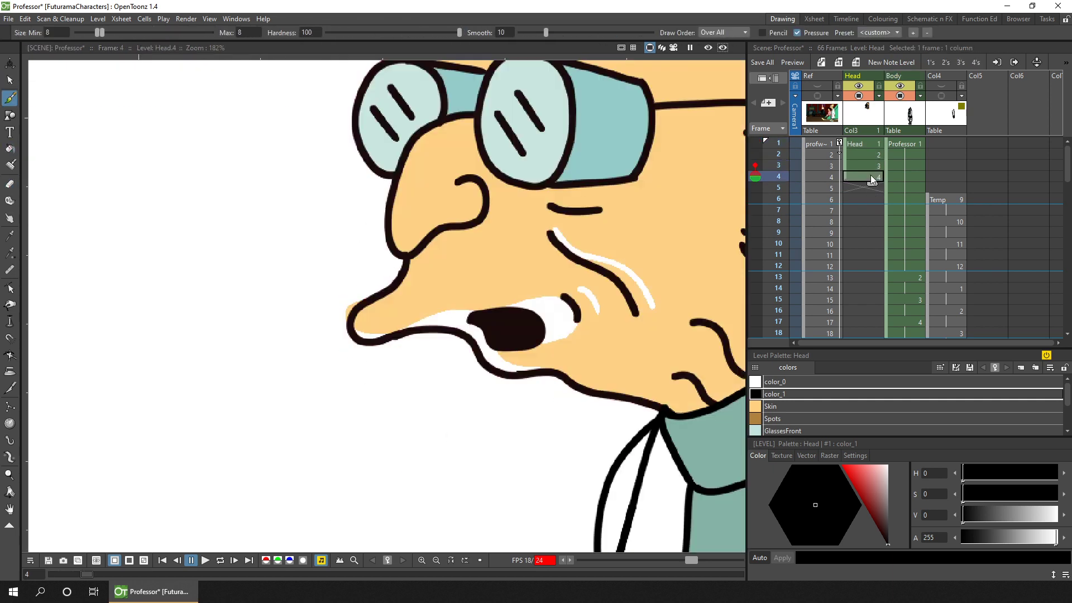
pyautogui.press('.')
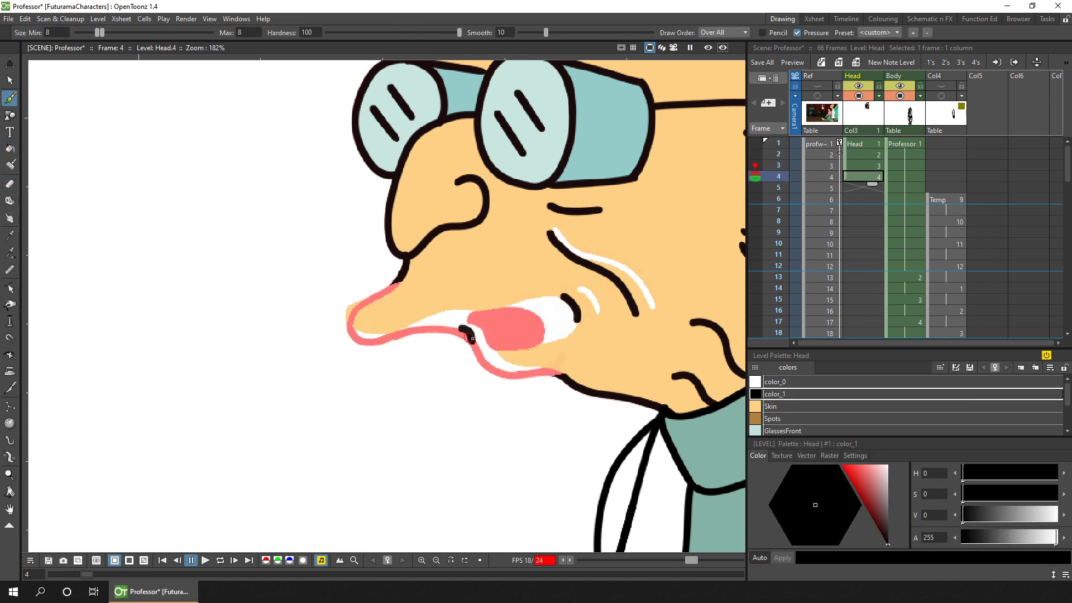
# - Fill mouth areas with Skin and revisit the first open-mouth drawing at frame 2
pyautogui.press('f')
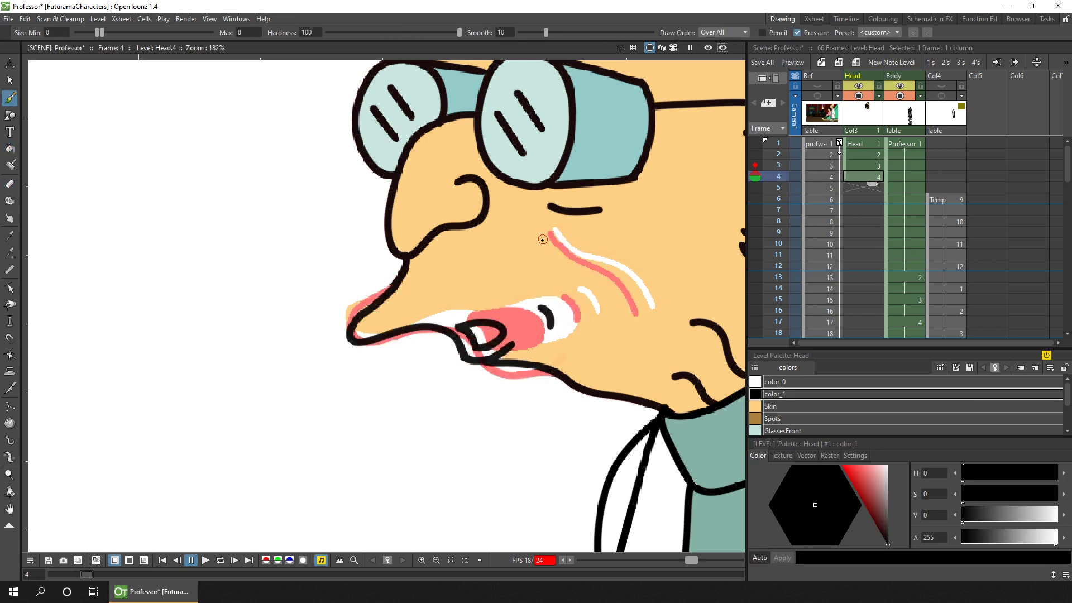
pyautogui.press(',')
pyautogui.press(',')
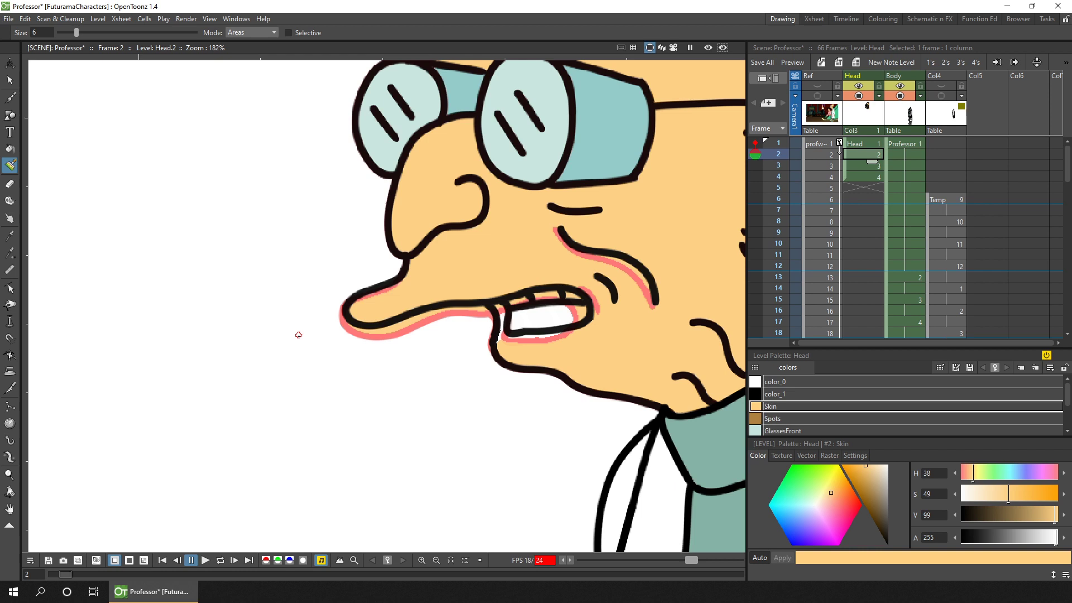
pyautogui.scroll(-1, 999, 411)
pyautogui.click(778, 143)
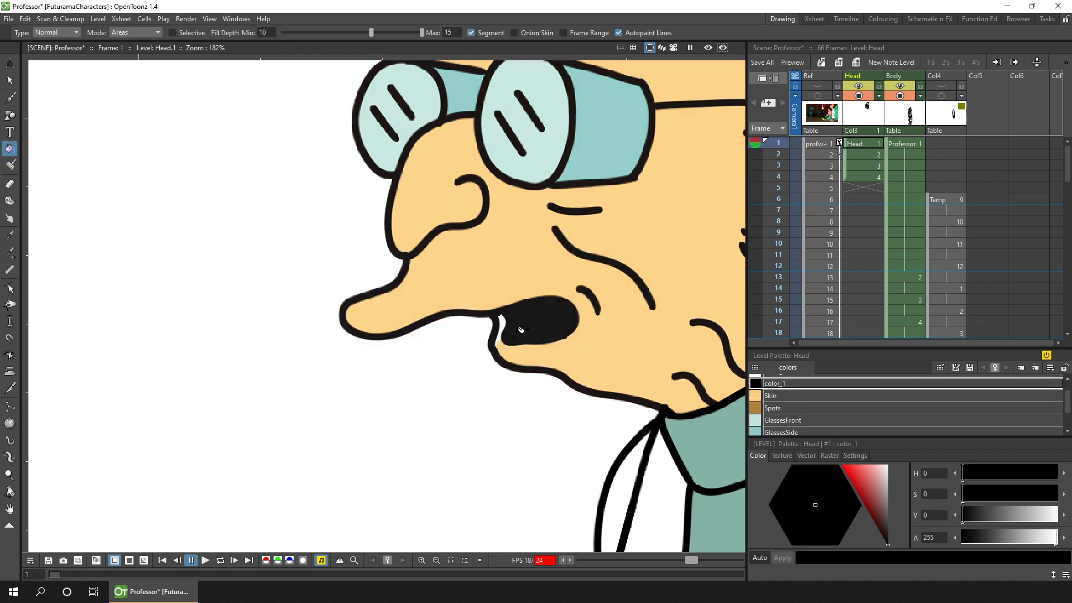
pyautogui.press('b')
pyautogui.press('f')
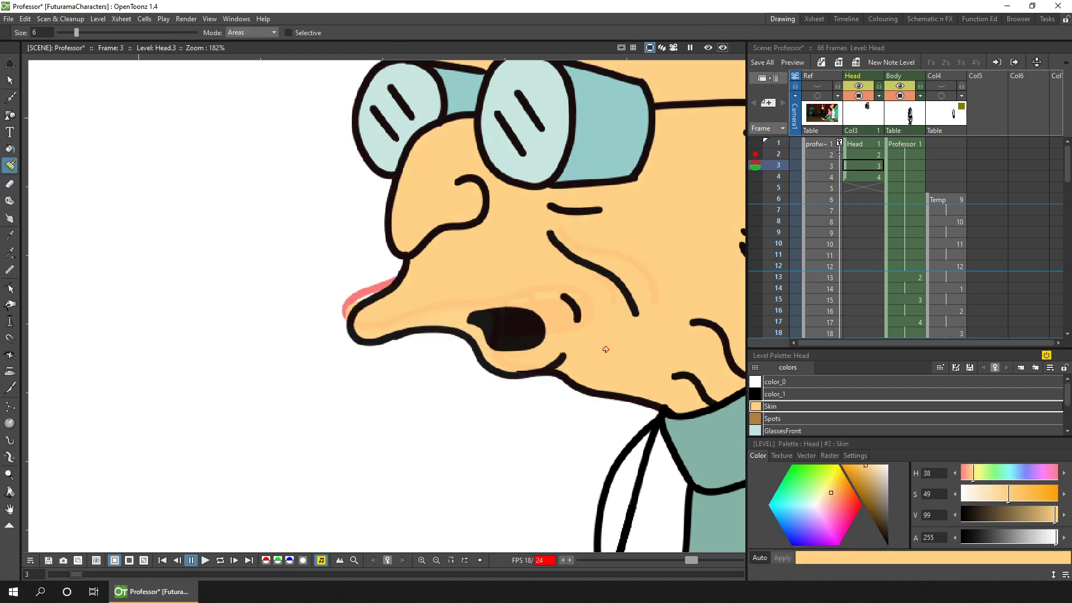
# - Remove the empty frame 3 cell from the Head column and save the scene
pyautogui.click(863, 165)
pyautogui.hotkey('ctrl', 'z')
pyautogui.hotkey('ctrl', 's')
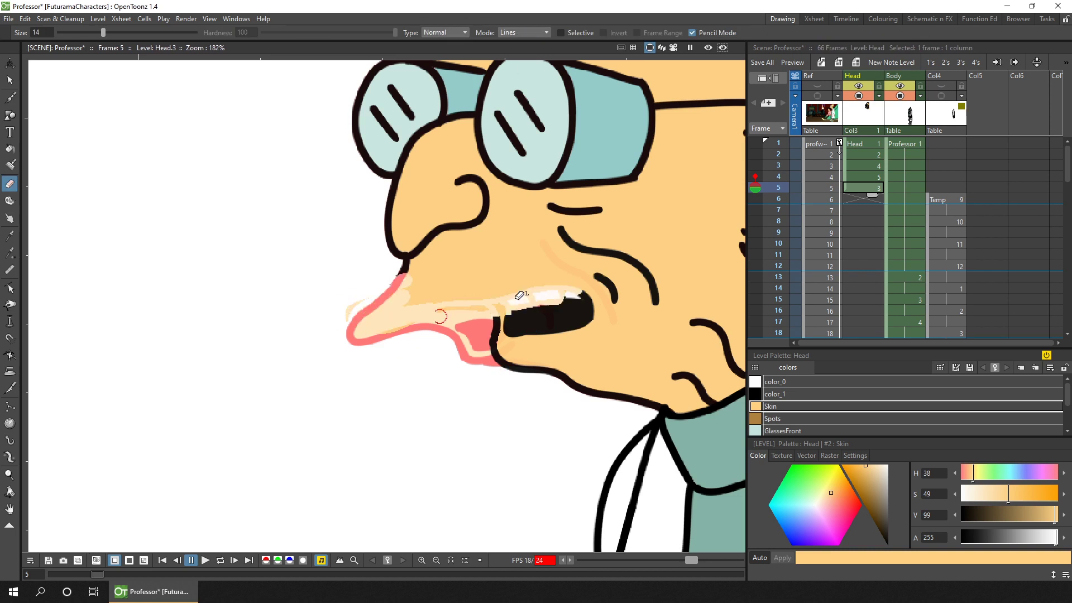
# - Draw the frame 5 mouth in black ink and fill it with Skin
pyautogui.press('.')
pyautogui.press('.')
pyautogui.press('b')
pyautogui.keyDown('ctrl'); pyautogui.click(467, 351); pyautogui.keyUp('ctrl')
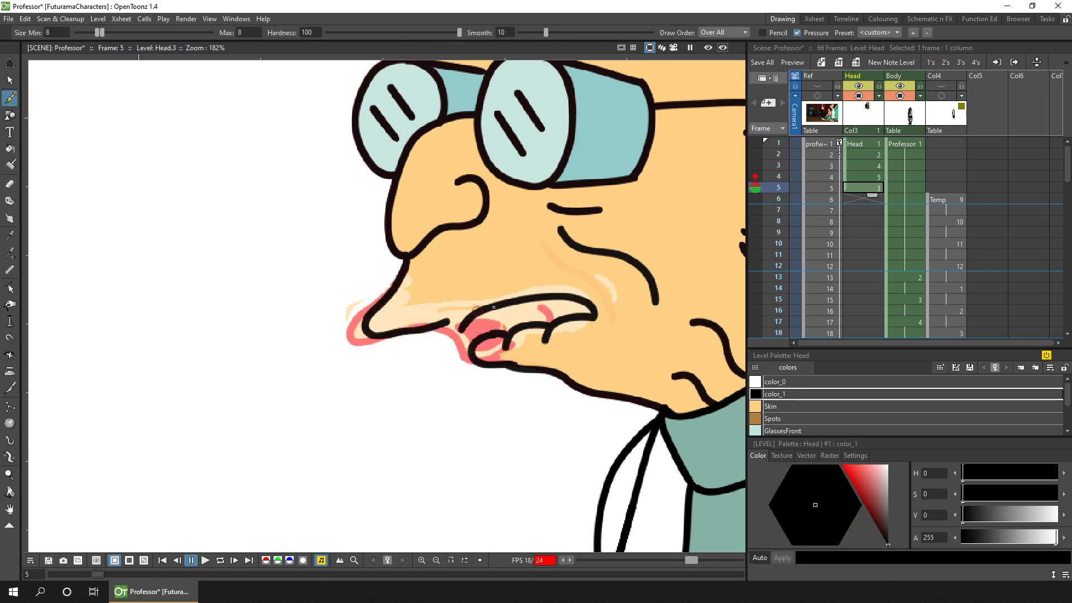
pyautogui.keyDown('ctrl'); pyautogui.click(501, 347); pyautogui.keyUp('ctrl')
pyautogui.press('f')
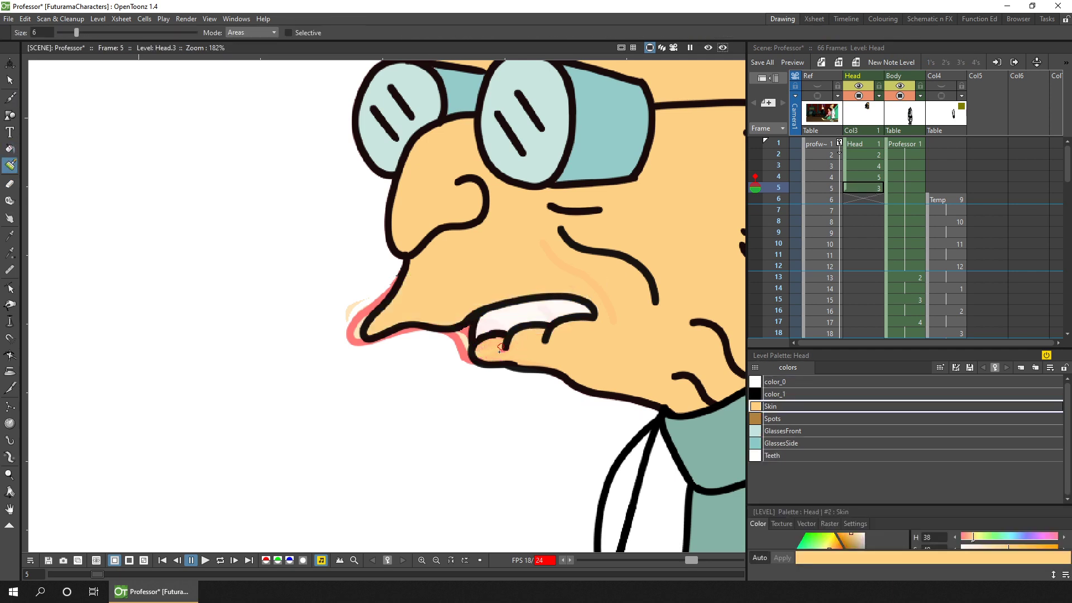
pyautogui.keyDown('ctrl'); pyautogui.click(541, 305); pyautogui.keyUp('ctrl')
pyautogui.press('b')
# - Rearrange the Head column so frames 3–6 show mouth drawings 1, 5, 6 and 4
pyautogui.moveTo(869, 185); pyautogui.dragTo(887, 161)
pyautogui.write('1')
pyautogui.press('Return')
pyautogui.write('5')
pyautogui.press('Return')
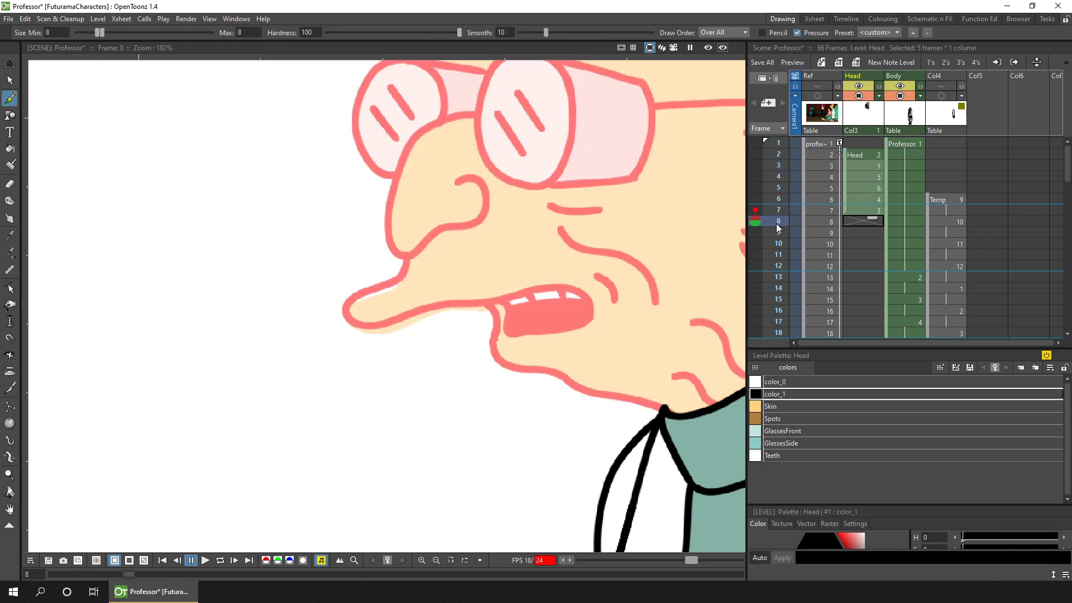
pyautogui.write('6')
pyautogui.press('Return')
pyautogui.write('4')
pyautogui.press('Return')
# - Redraw the line from the nose tip along the lower lip and rename the black style 'Ink Lines'
pyautogui.press('a')
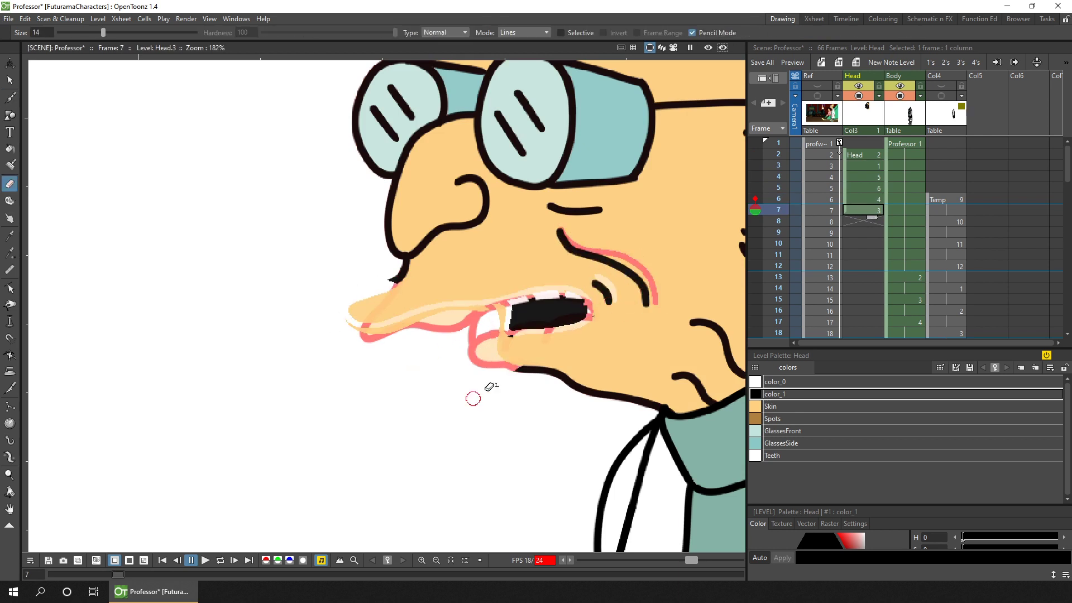
pyautogui.press('b')
pyautogui.moveTo(397, 277); pyautogui.dragTo(464, 323)
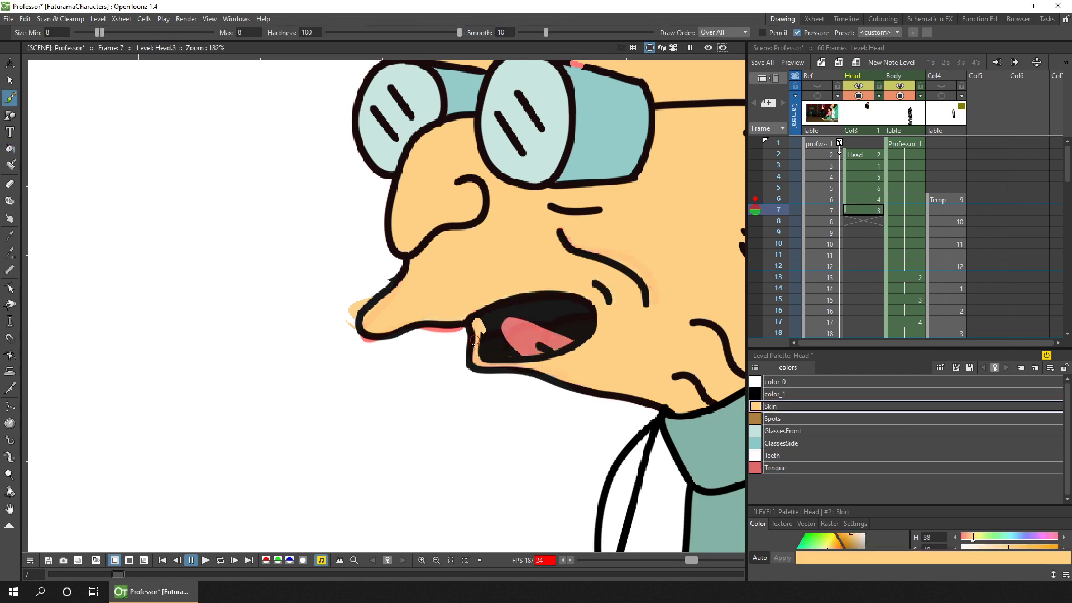
pyautogui.doubleClick(792, 395)
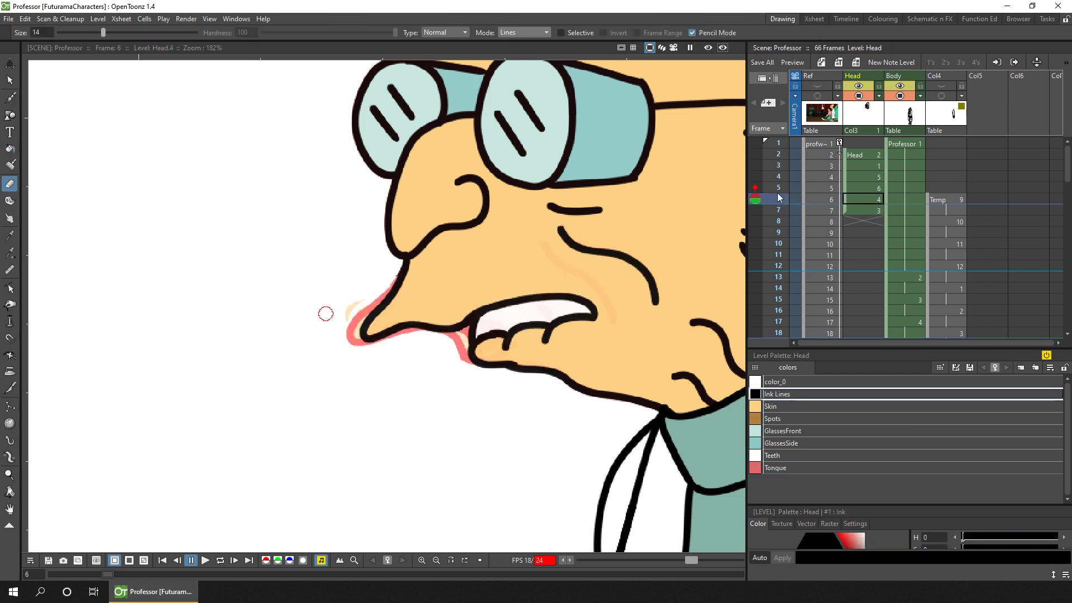